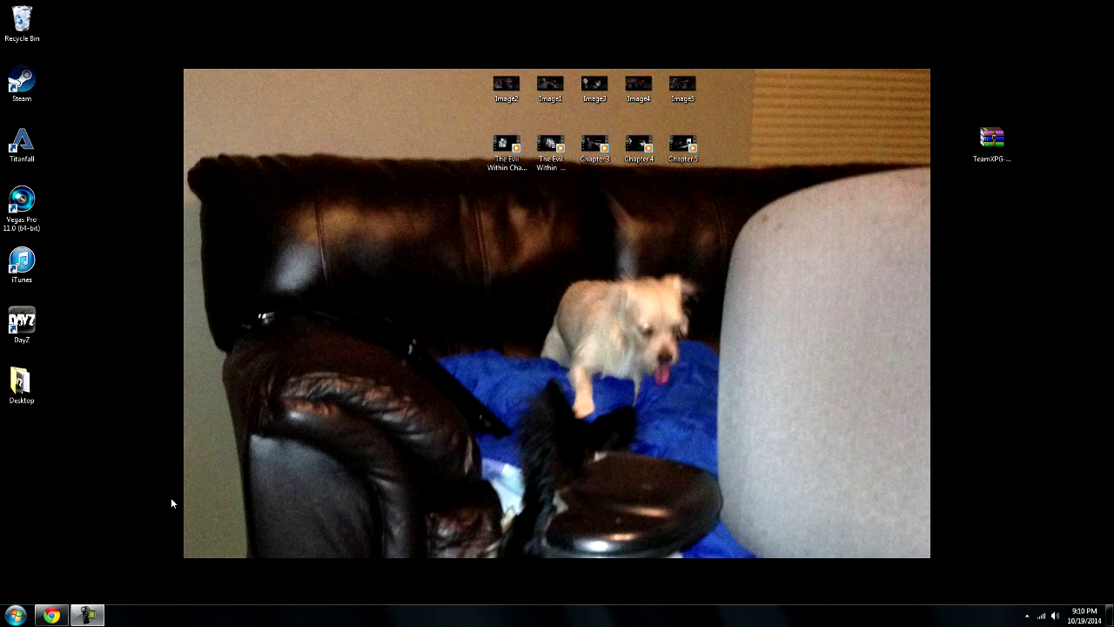
Step: Read the Evil Within trainer article's features and How to use steps in Chrome, then minimise Chrome
{"action": "left_click", "coordinate": [52, 615]}
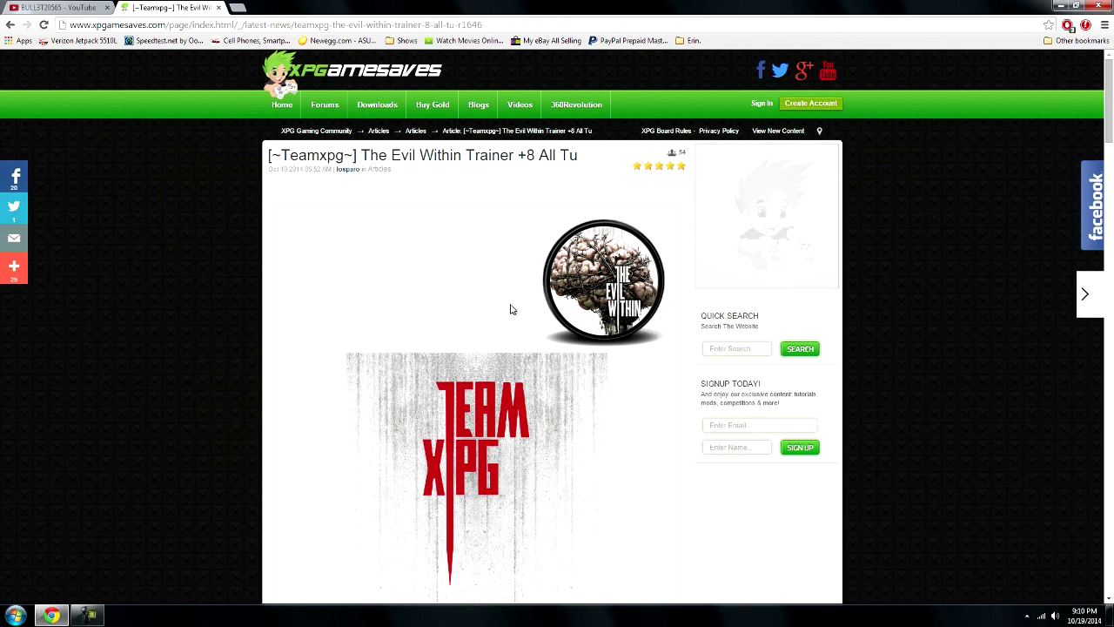
{"action": "scroll", "coordinate": [551, 229], "scroll_direction": "down", "scroll_amount": 7}
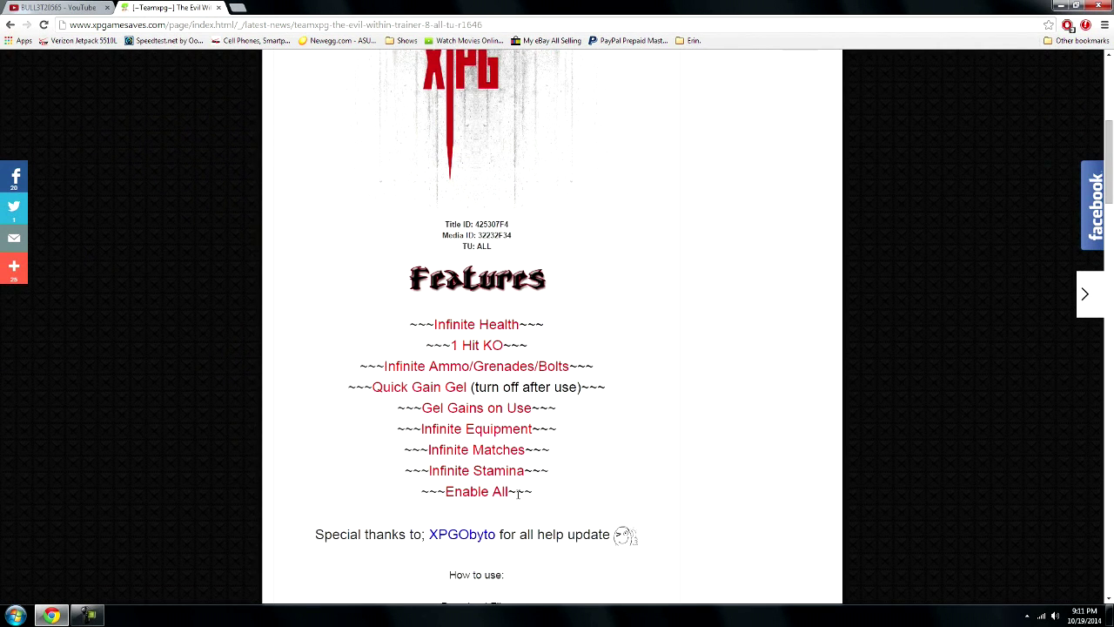
{"action": "scroll", "coordinate": [518, 494], "scroll_direction": "up", "scroll_amount": 1}
{"action": "scroll", "coordinate": [518, 497], "scroll_direction": "down", "scroll_amount": 2}
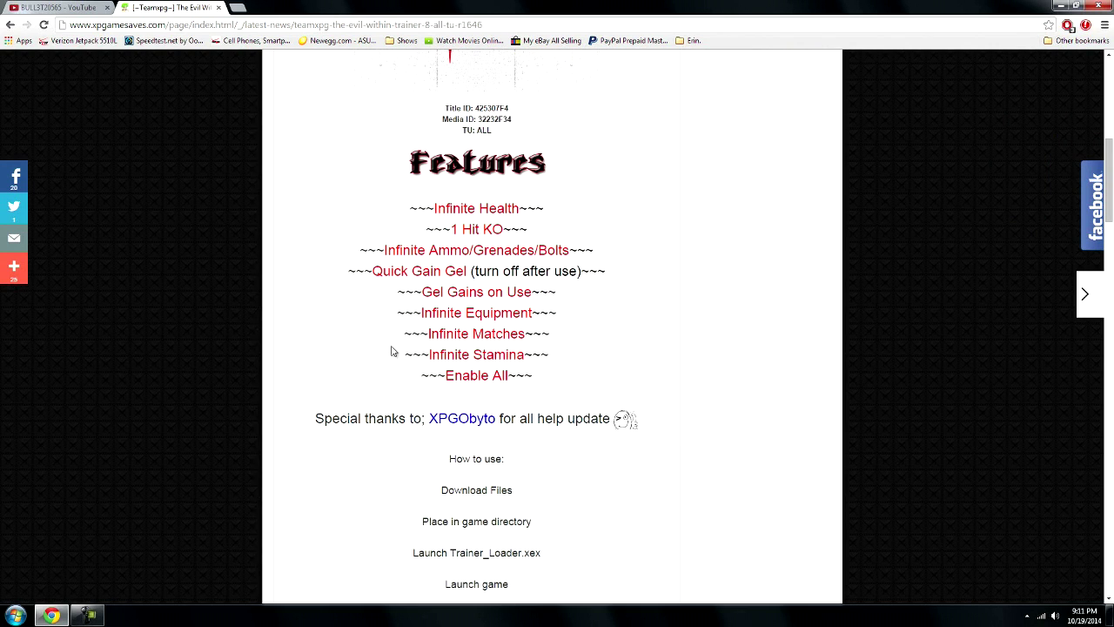
{"action": "scroll", "coordinate": [522, 344], "scroll_direction": "down", "scroll_amount": 3}
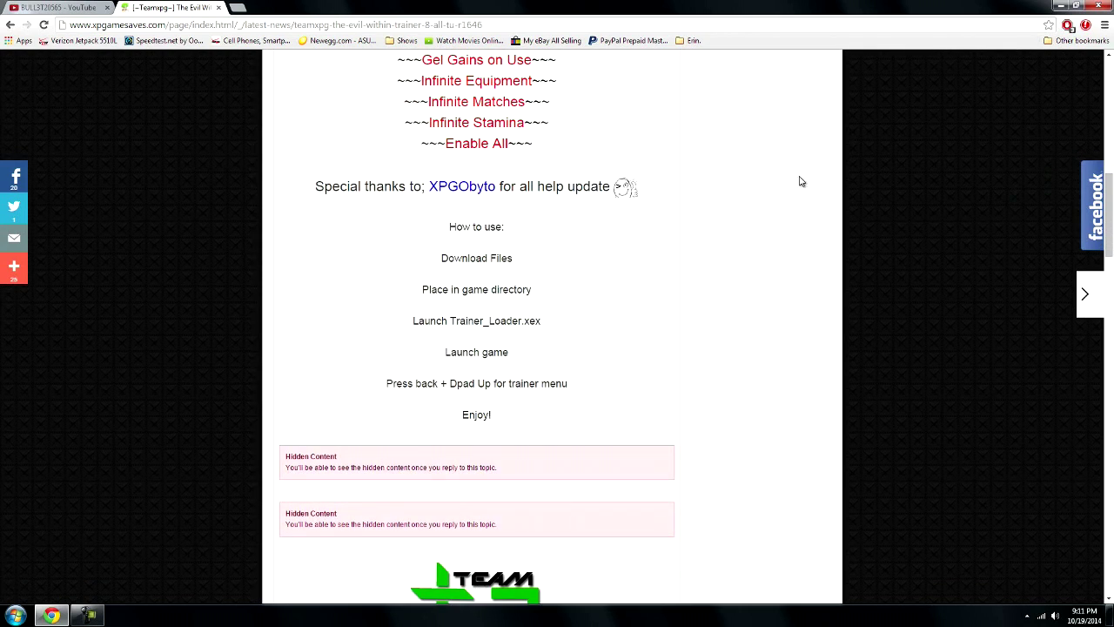
{"action": "left_click", "coordinate": [1061, 6]}
Step: Extract the TeamXPG archive with WinRAR into a TeamXPG-TEW1-1 folder beside it
{"action": "left_click_drag", "start_coordinate": [992, 141], "coordinate": [1003, 295]}
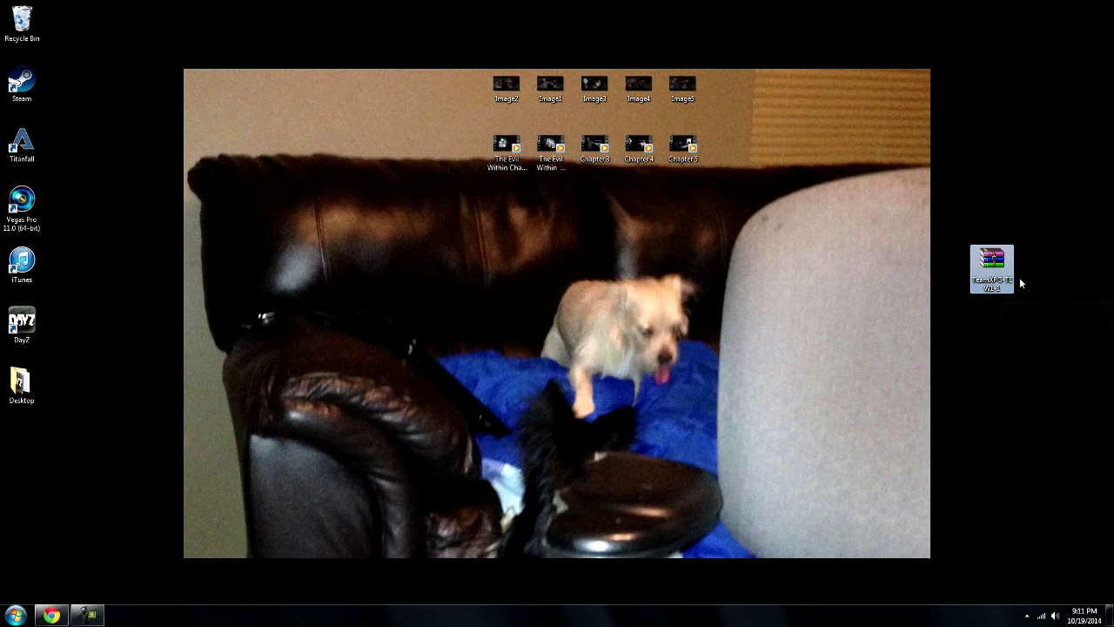
{"action": "right_click", "coordinate": [997, 270]}
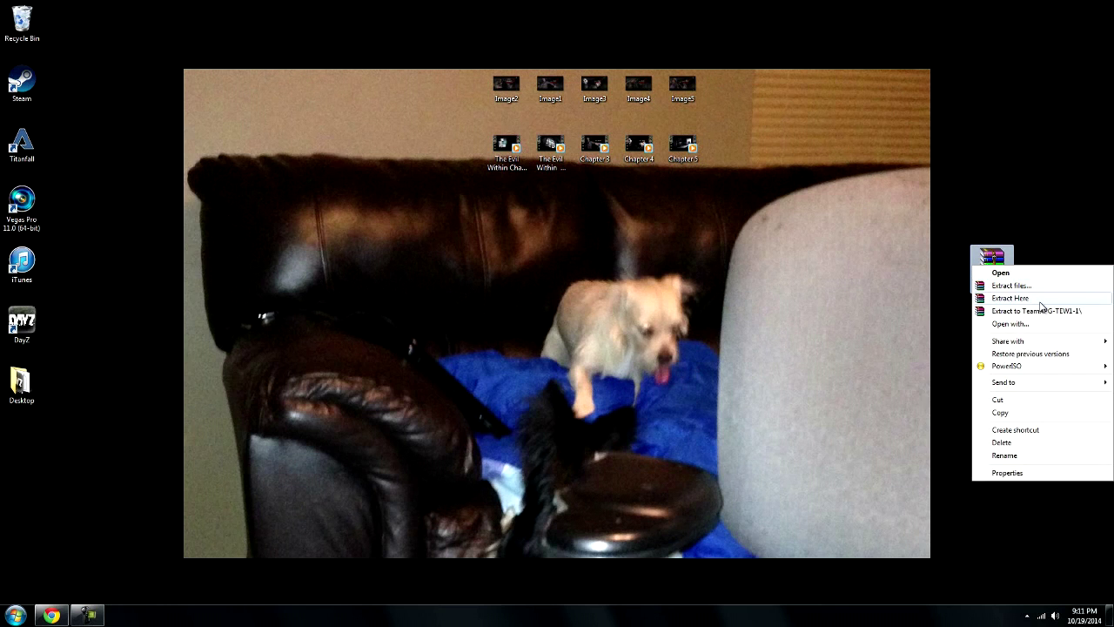
{"action": "left_click", "coordinate": [1044, 311]}
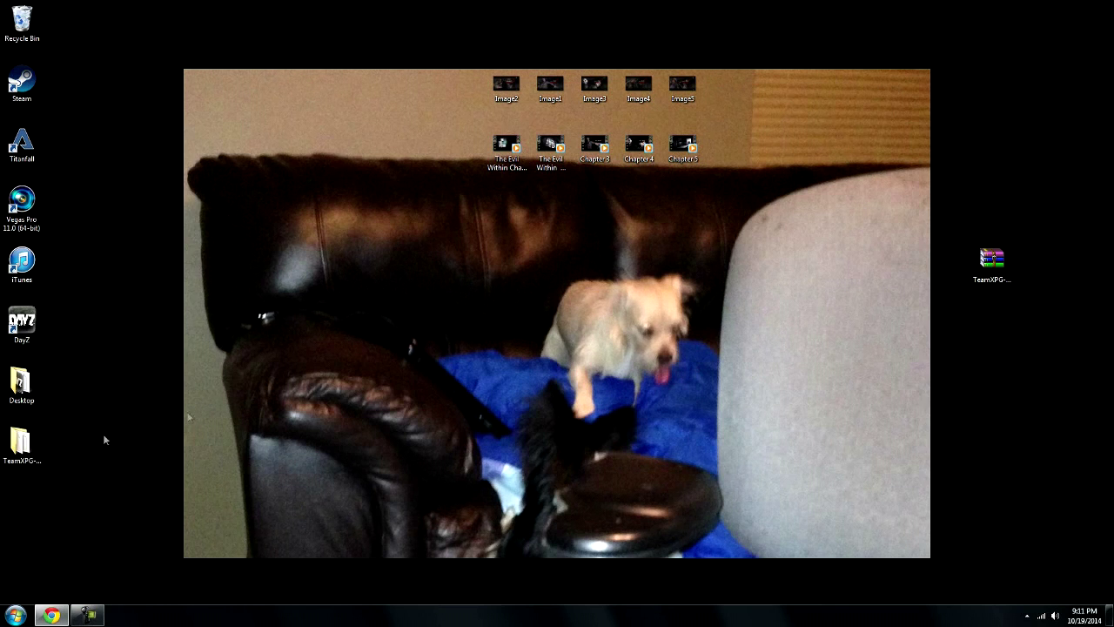
{"action": "left_click_drag", "start_coordinate": [27, 446], "coordinate": [1001, 311]}
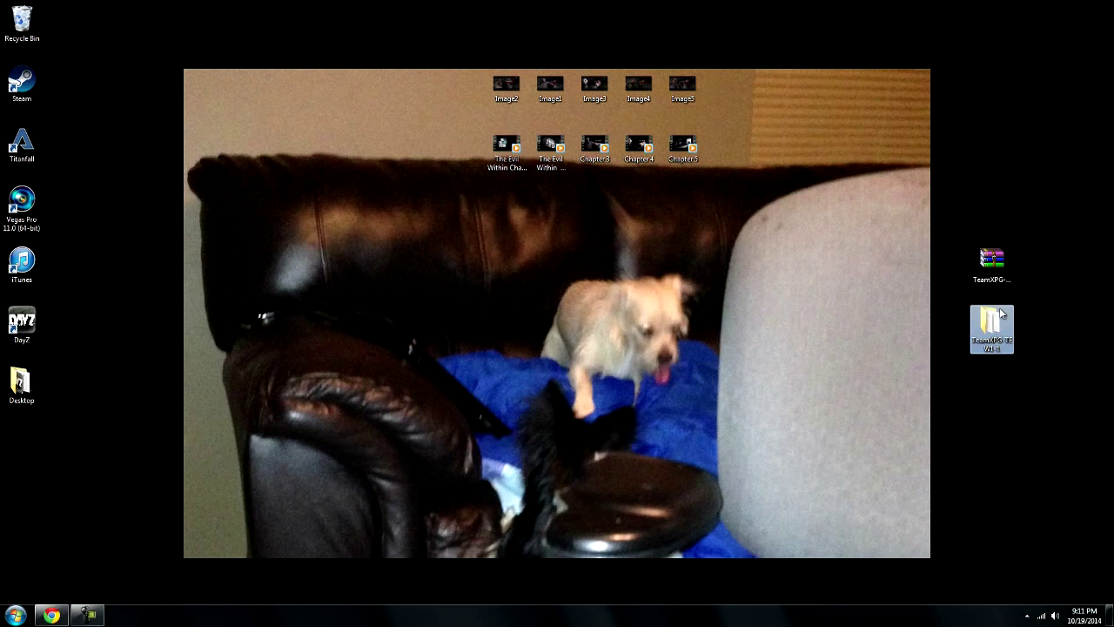
Step: Open TeamXPG-TEW1-1 to confirm Trainer.xex and Trainer_Loader.xex are there, then close it
{"action": "double_click", "coordinate": [997, 309]}
{"action": "left_click", "coordinate": [185, 84]}
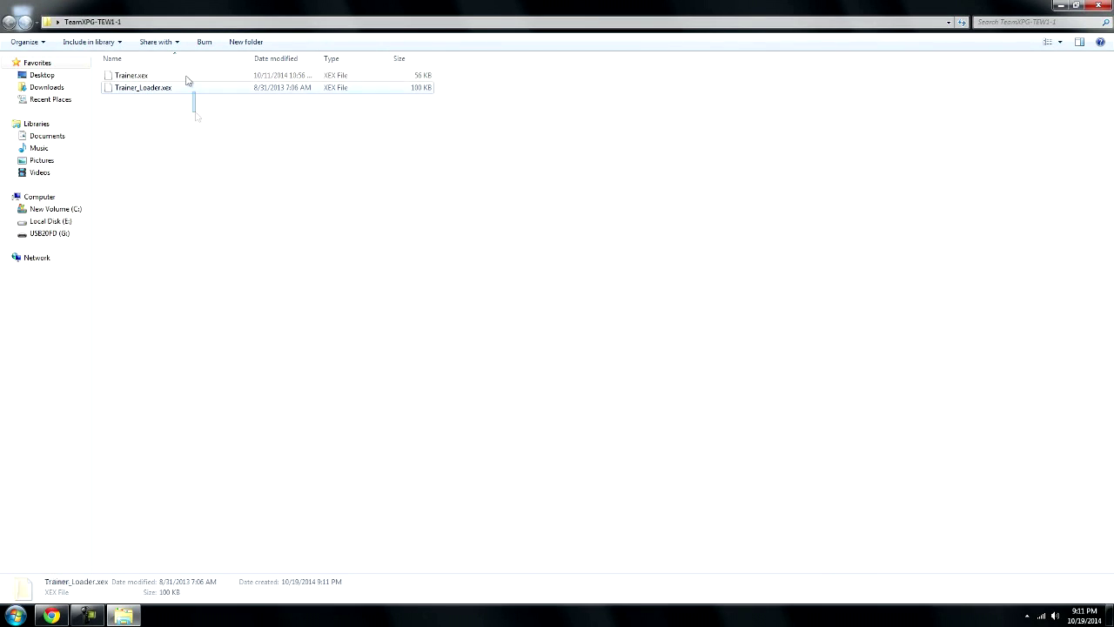
{"action": "left_click_drag", "start_coordinate": [196, 111], "coordinate": [159, 101]}
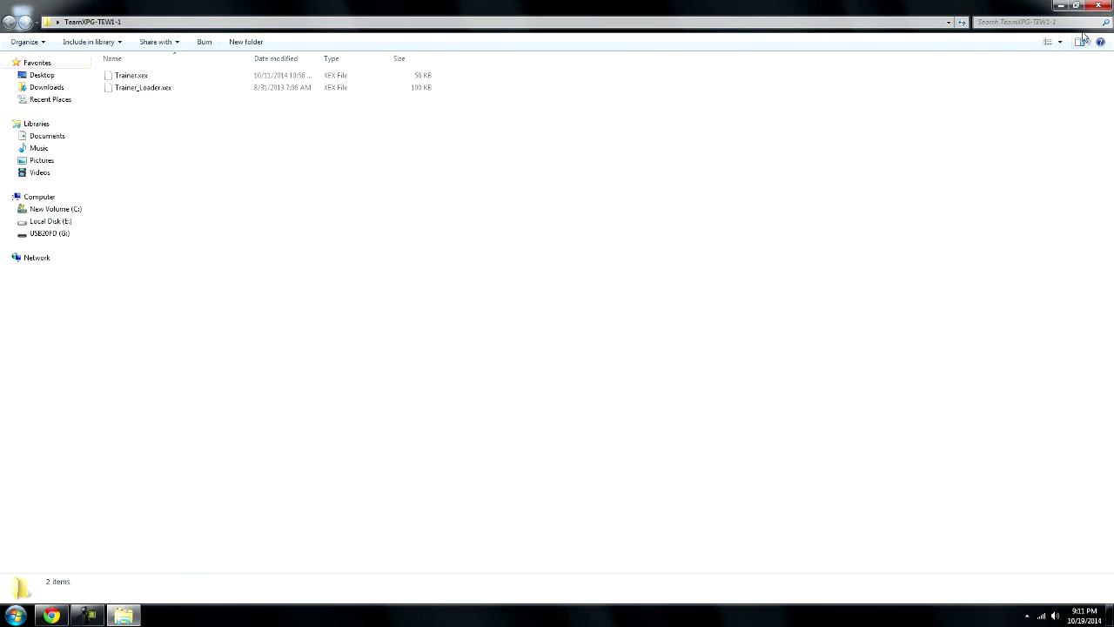
{"action": "left_click", "coordinate": [1099, 6]}
Step: Copy the TeamXPG-TEW1-1 folder and paste it onto the USB20FD (G:) drive via Computer
{"action": "right_click", "coordinate": [998, 324]}
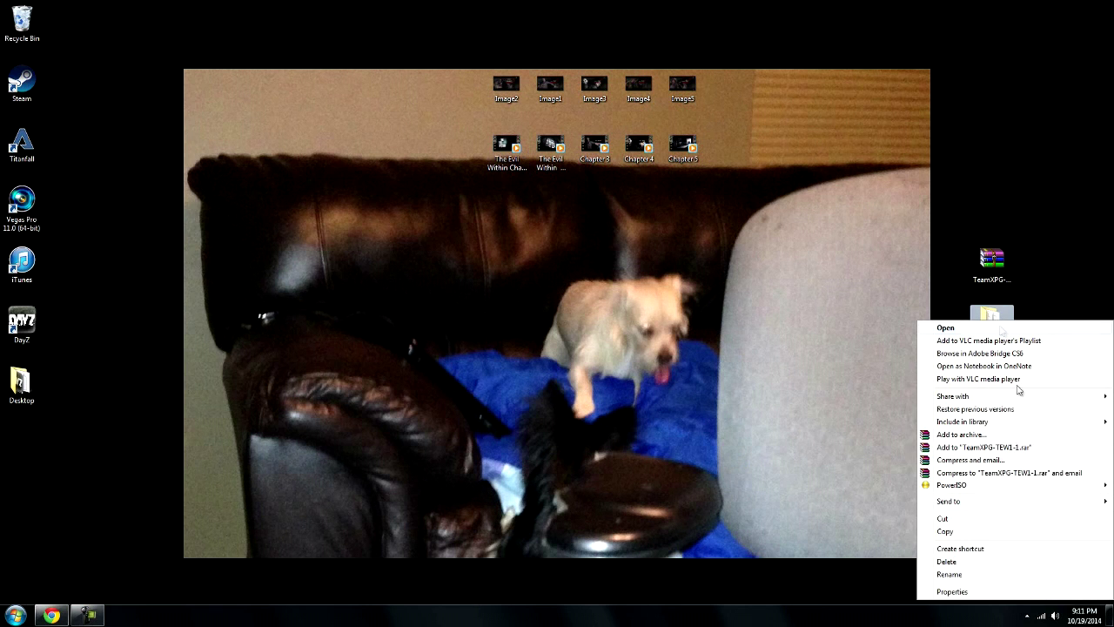
{"action": "left_click", "coordinate": [984, 530]}
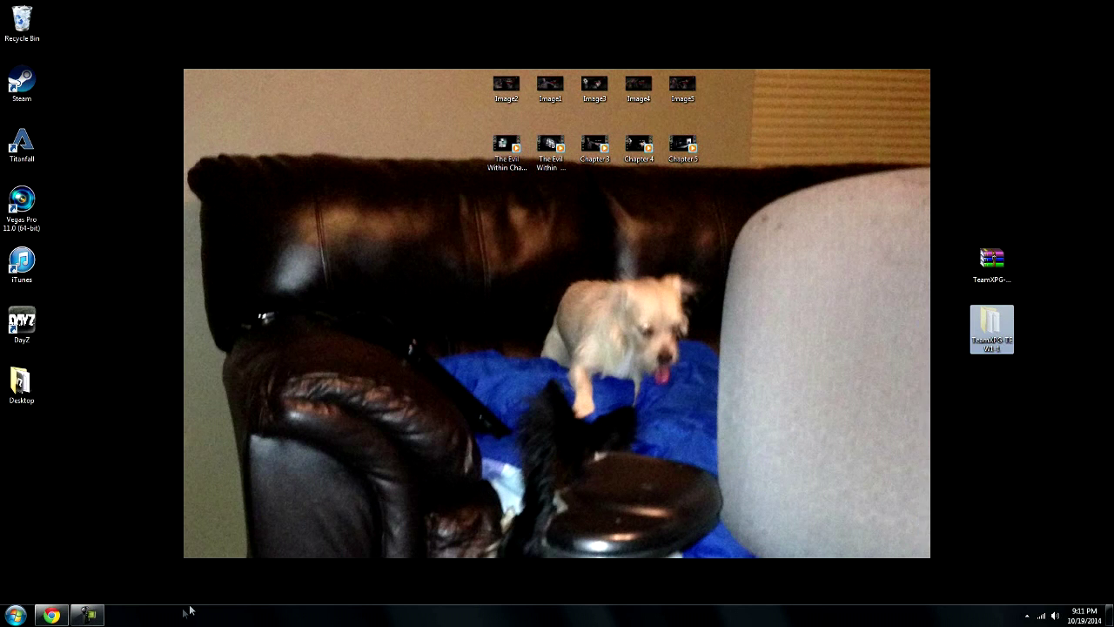
{"action": "left_click", "coordinate": [16, 614]}
{"action": "left_click", "coordinate": [165, 398]}
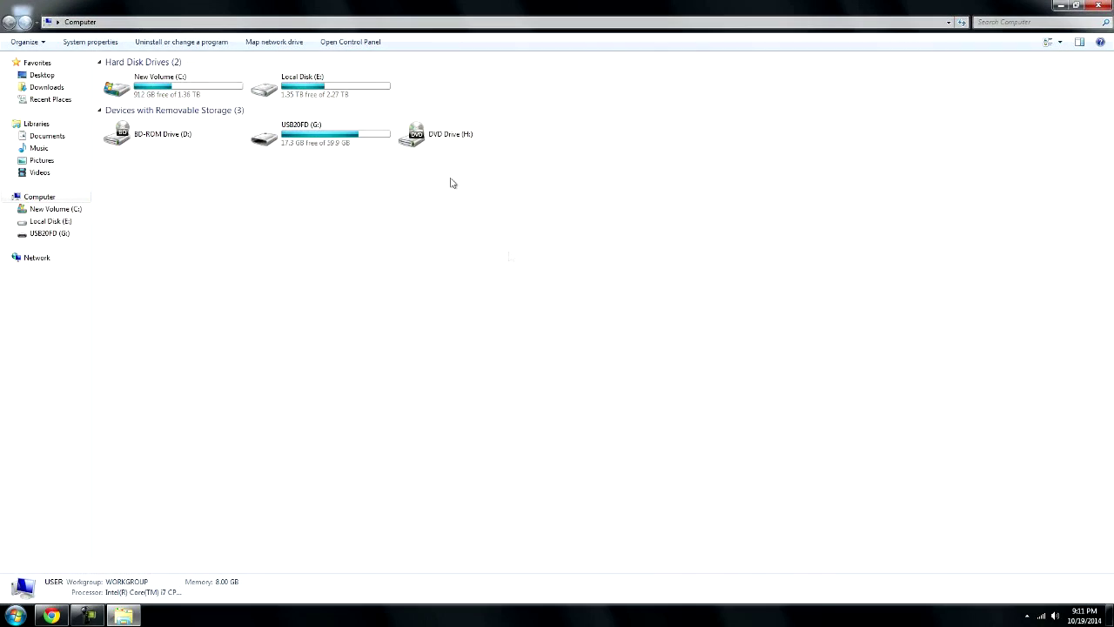
{"action": "double_click", "coordinate": [361, 133]}
{"action": "right_click", "coordinate": [311, 245]}
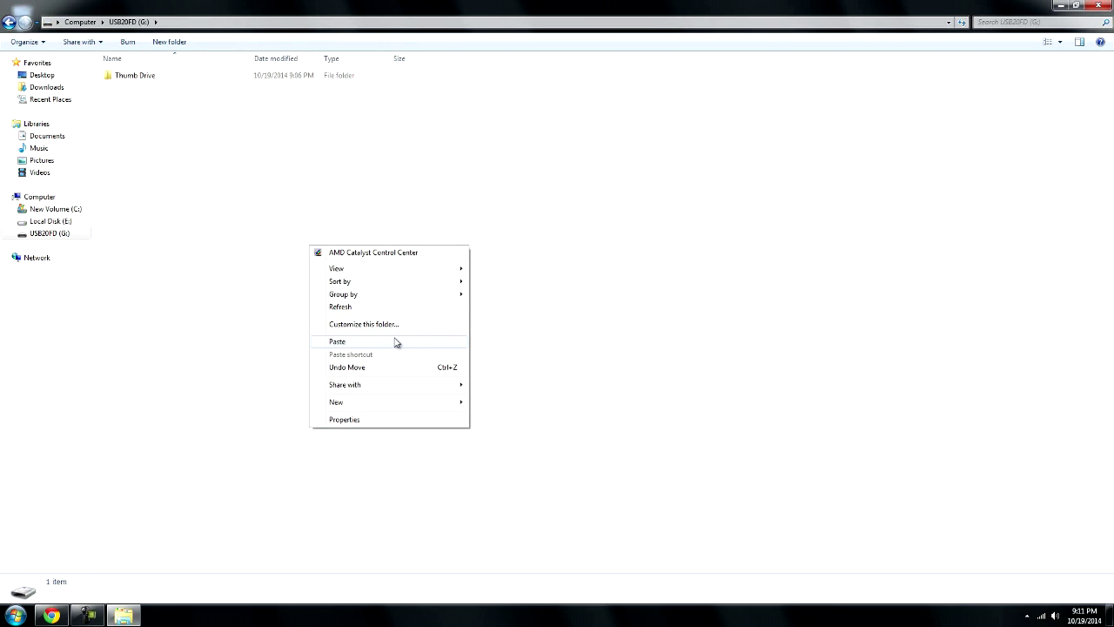
{"action": "left_click", "coordinate": [392, 341]}
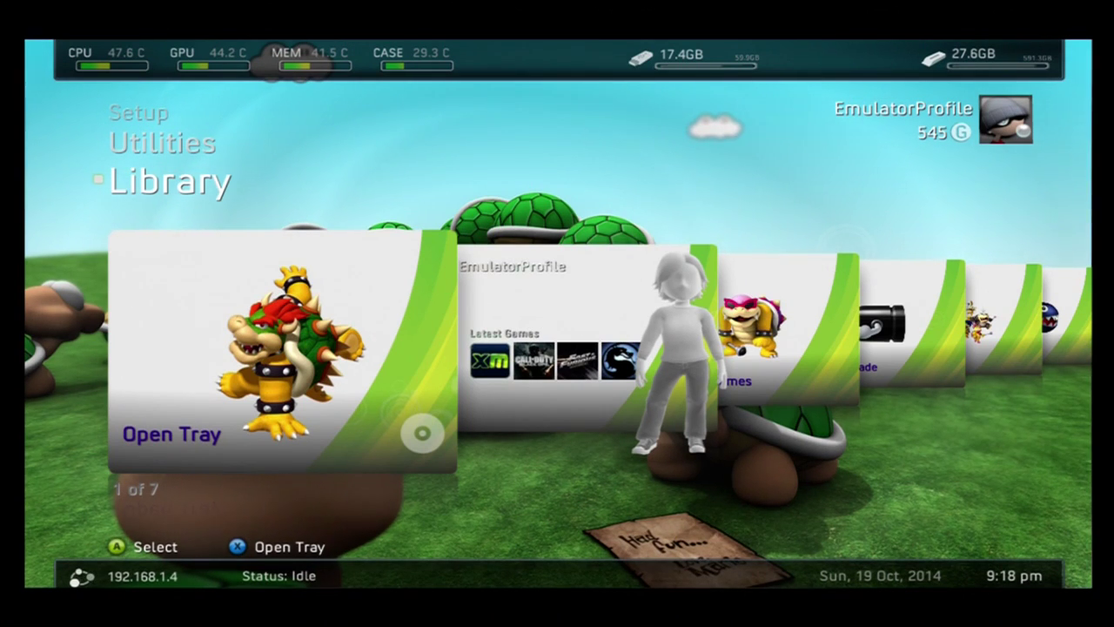
Step: Move through the dashboard blades to Utilities and launch the File Manager utility
{"action": "key", "text": "Up"}
{"action": "key", "text": "Down"}
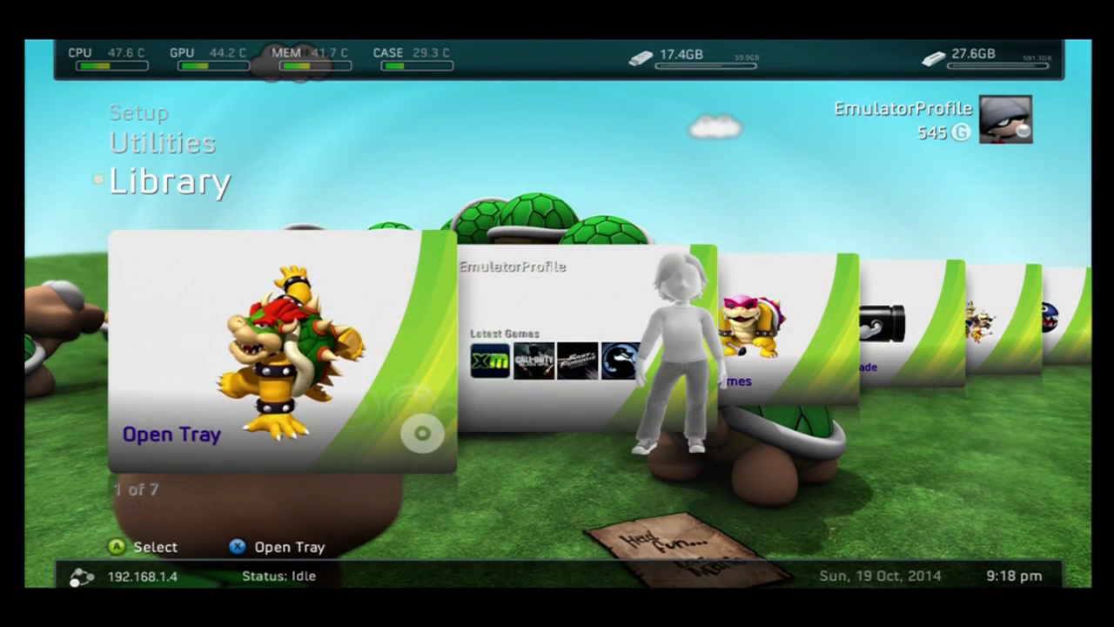
{"action": "key", "text": "Right"}
{"action": "key", "text": "Left"}
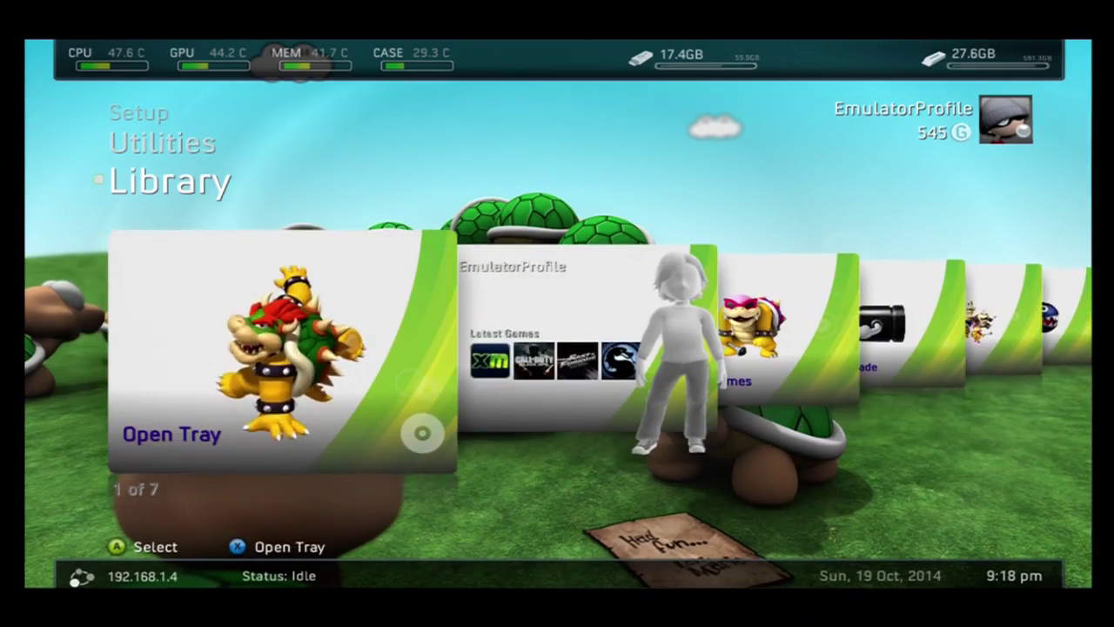
{"action": "key", "text": "Down"}
{"action": "key", "text": "Up"}
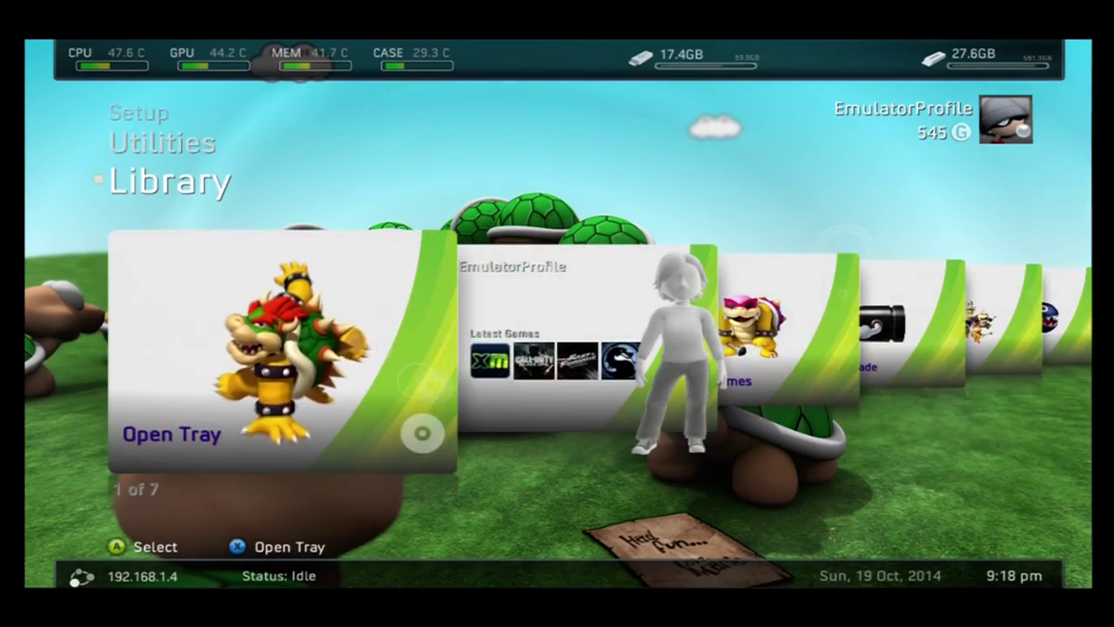
{"action": "key", "text": "Down"}
{"action": "key", "text": "Up"}
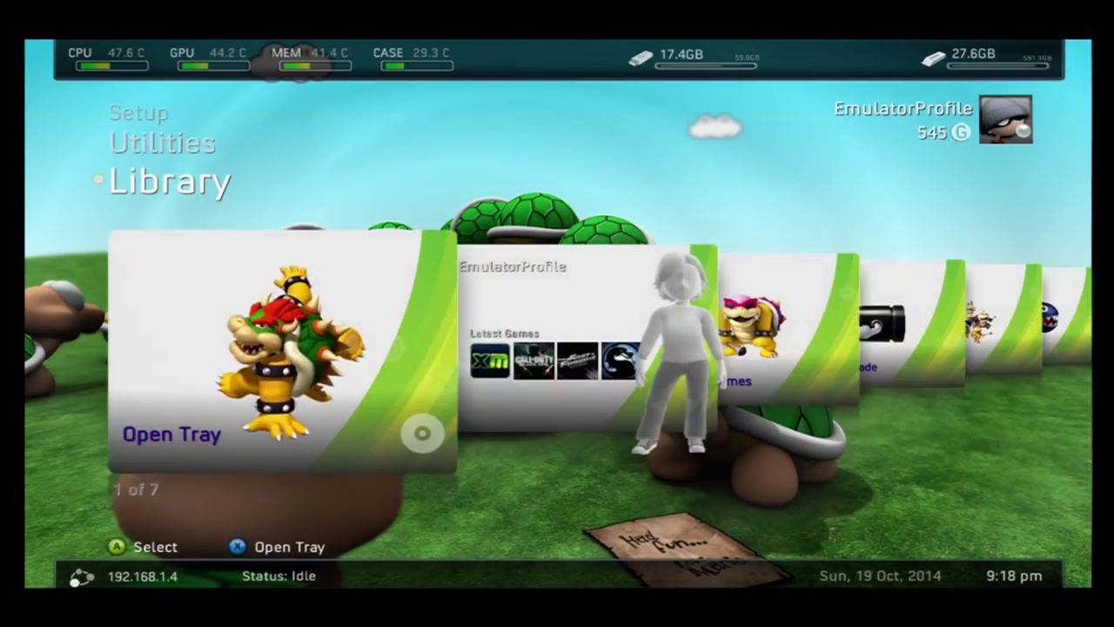
{"action": "key", "text": "Up"}
{"action": "key", "text": "Up"}
{"action": "key", "text": "Down"}
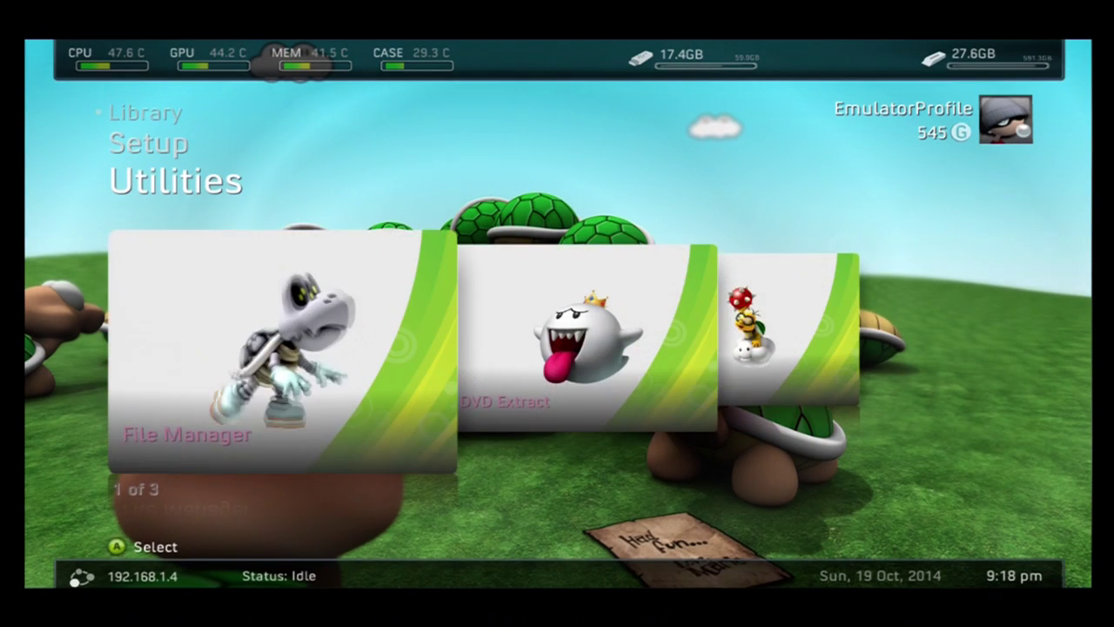
{"action": "key", "text": "Return"}
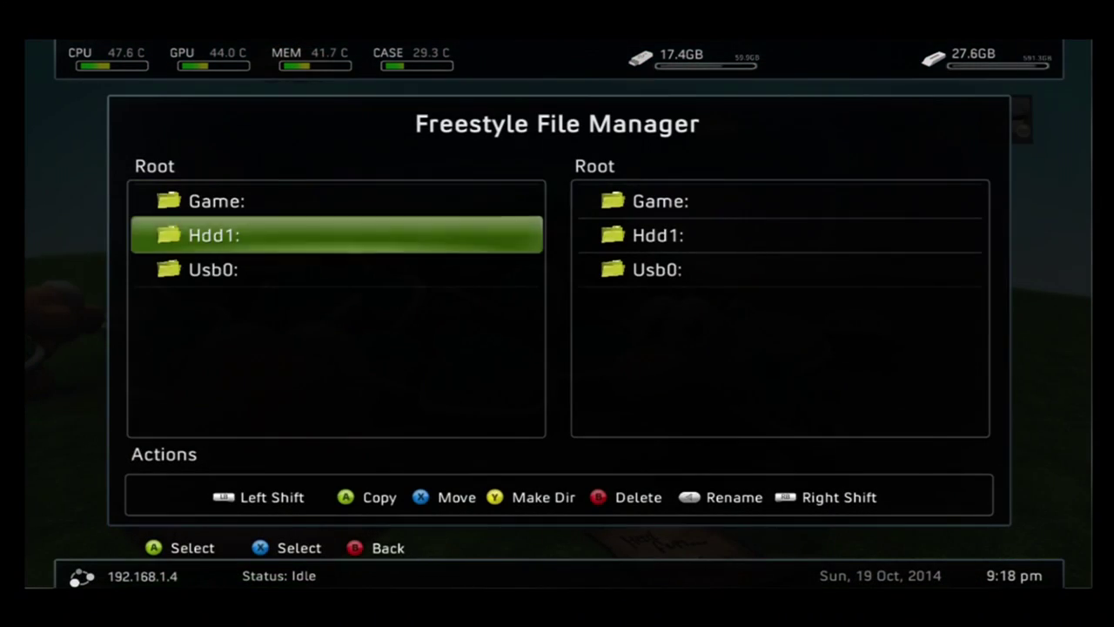
Step: Open Usb0:\TeamXPG-TEW1-1 in the left pane and highlight Trainer.xex
{"action": "key", "text": "Down"}
{"action": "key", "text": "Up"}
{"action": "key", "text": "Down"}
{"action": "key", "text": "Up"}
{"action": "key", "text": "Up"}
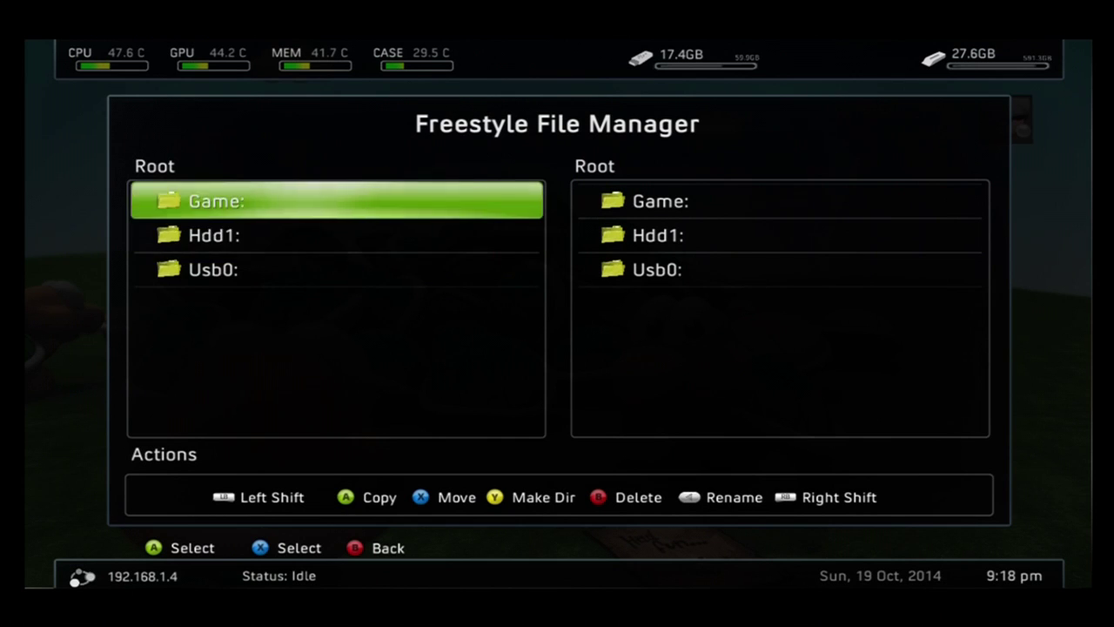
{"action": "key", "text": "Down"}
{"action": "key", "text": "Down"}
{"action": "key", "text": "Return"}
{"action": "key", "text": "Down"}
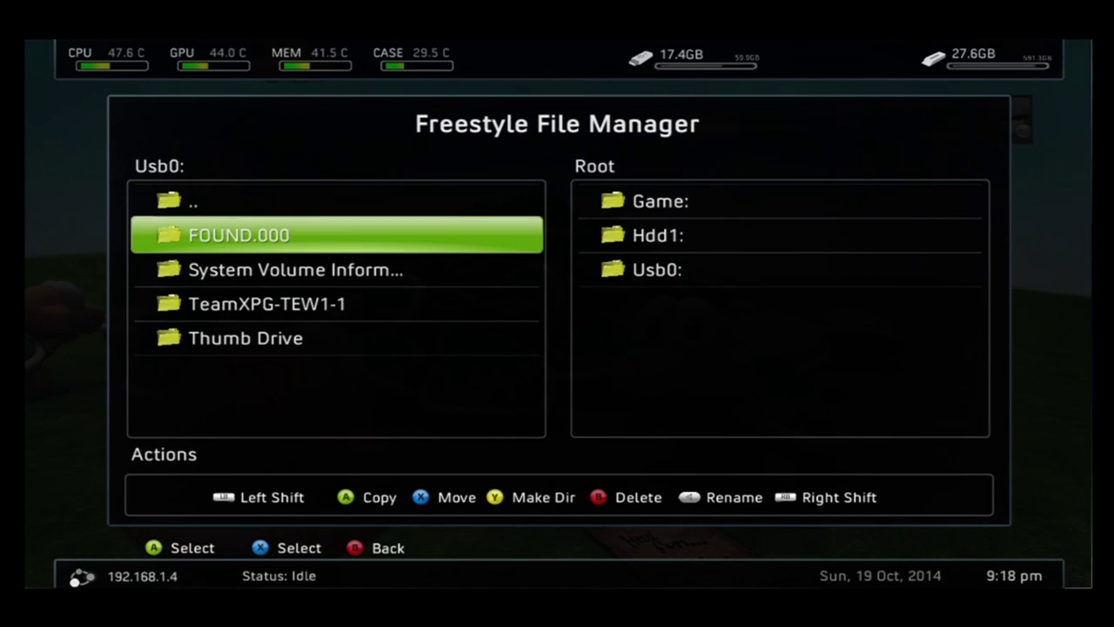
{"action": "key", "text": "Down"}
{"action": "key", "text": "Down"}
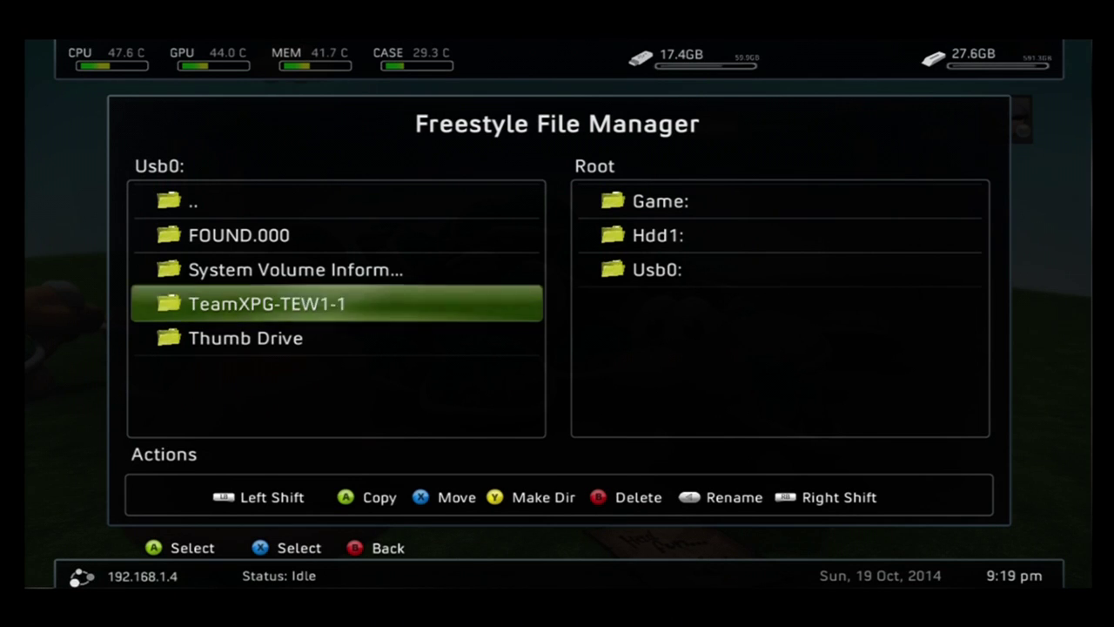
{"action": "key", "text": "Return"}
{"action": "key", "text": "Down"}
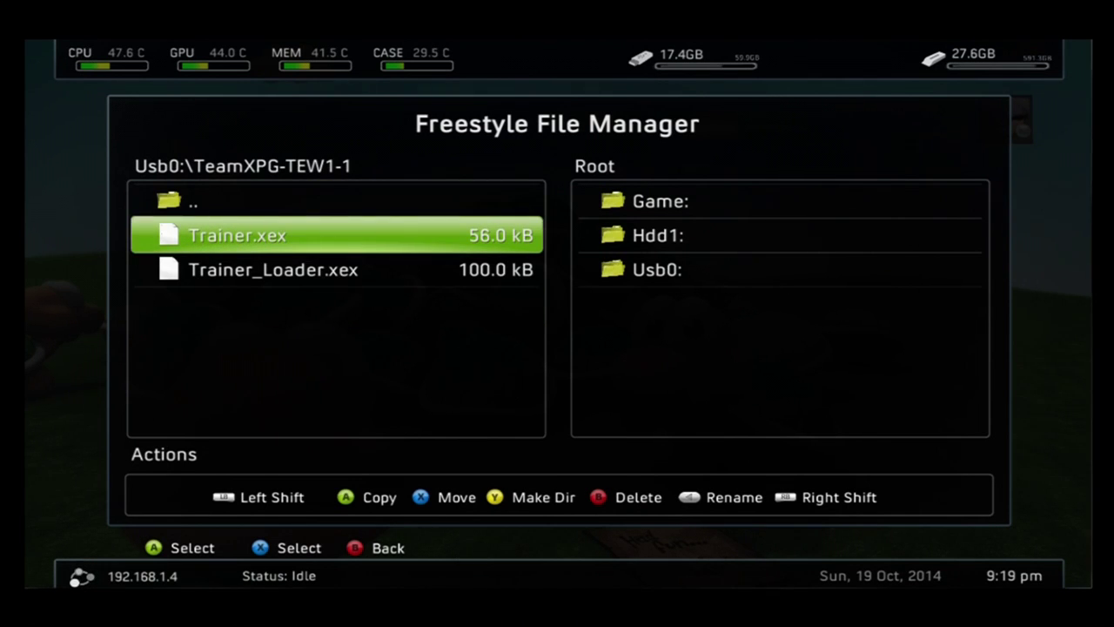
Step: Open Hdd1:\Game in the right pane and move down the list to the T titles
{"action": "key", "text": "Right"}
{"action": "key", "text": "Down"}
{"action": "key", "text": "Return"}
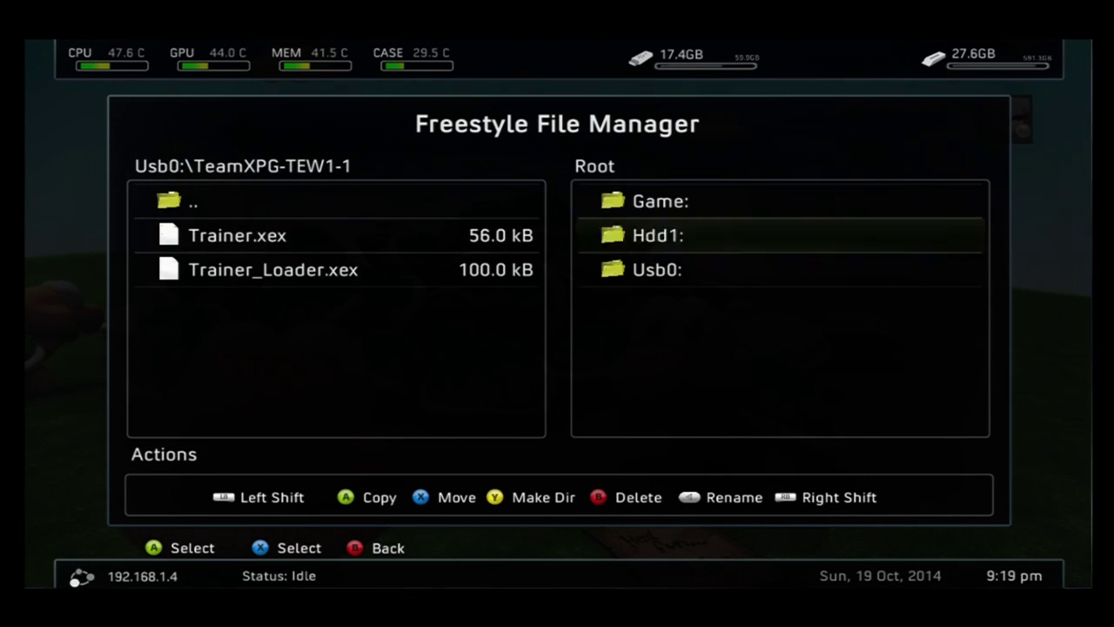
{"action": "key", "text": "Down"}
{"action": "key", "text": "Down"}
{"action": "key", "text": "Down"}
{"action": "key", "text": "Down"}
{"action": "key", "text": "Down"}
{"action": "key", "text": "Down"}
{"action": "key", "text": "Down"}
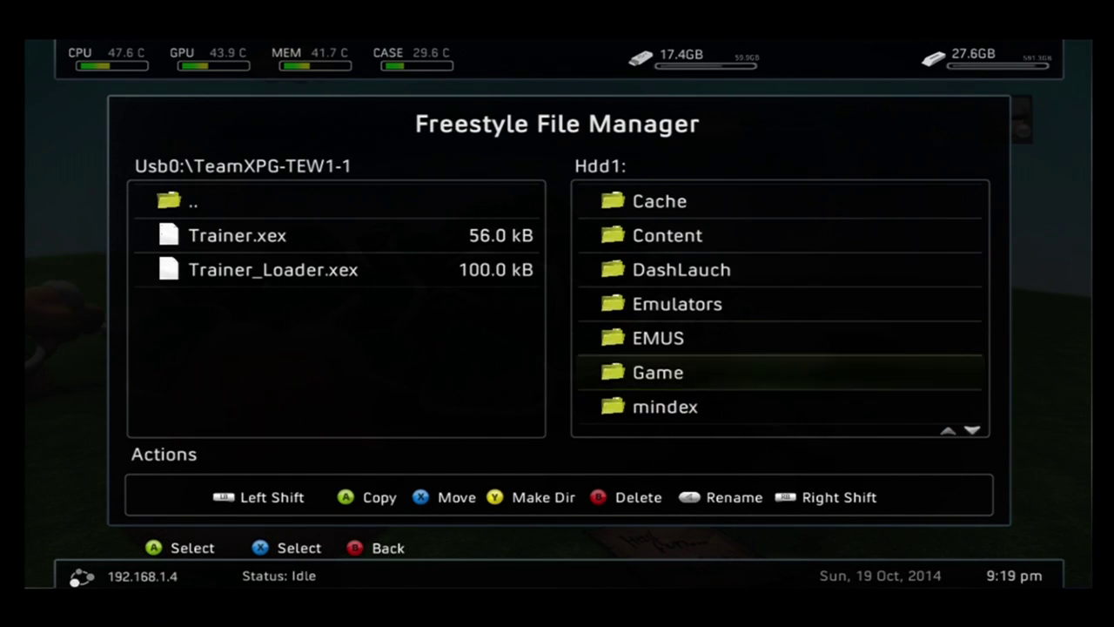
{"action": "key", "text": "Return"}
{"action": "key", "text": "Down"}
{"action": "key", "text": "Down"}
{"action": "key", "text": "Down"}
{"action": "key", "text": "Down"}
{"action": "key", "text": "Down"}
{"action": "key", "text": "Down"}
{"action": "key", "text": "Down"}
{"action": "key", "text": "Down"}
{"action": "key", "text": "Down"}
{"action": "key", "text": "Down"}
{"action": "key", "text": "Down"}
{"action": "key", "text": "Down"}
{"action": "key", "text": "Down"}
{"action": "key", "text": "Down"}
{"action": "key", "text": "Down"}
{"action": "key", "text": "Down"}
{"action": "key", "text": "Down"}
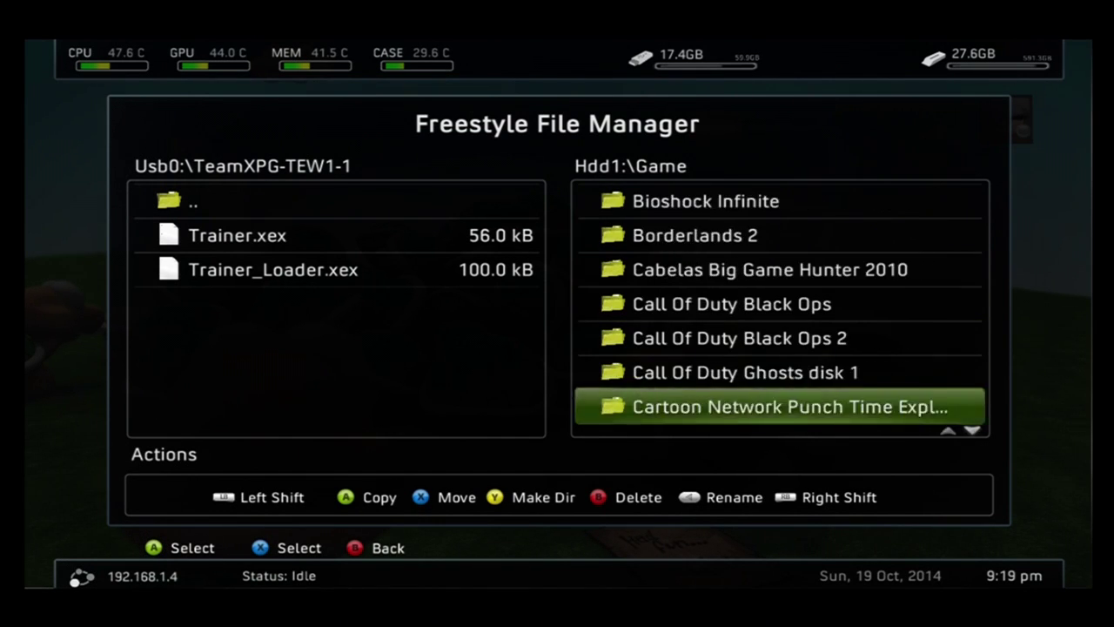
{"action": "key", "text": "Down"}
{"action": "key", "text": "Down"}
{"action": "key", "text": "Down"}
{"action": "key", "text": "Down"}
{"action": "key", "text": "Down"}
{"action": "key", "text": "Down"}
{"action": "key", "text": "Down"}
{"action": "key", "text": "Down"}
{"action": "key", "text": "Down"}
{"action": "key", "text": "Down"}
{"action": "key", "text": "Down"}
{"action": "key", "text": "Down"}
{"action": "key", "text": "Down"}
{"action": "key", "text": "Down"}
{"action": "key", "text": "Down"}
{"action": "key", "text": "Down"}
{"action": "key", "text": "Down"}
{"action": "key", "text": "Down"}
{"action": "key", "text": "Down"}
{"action": "key", "text": "Down"}
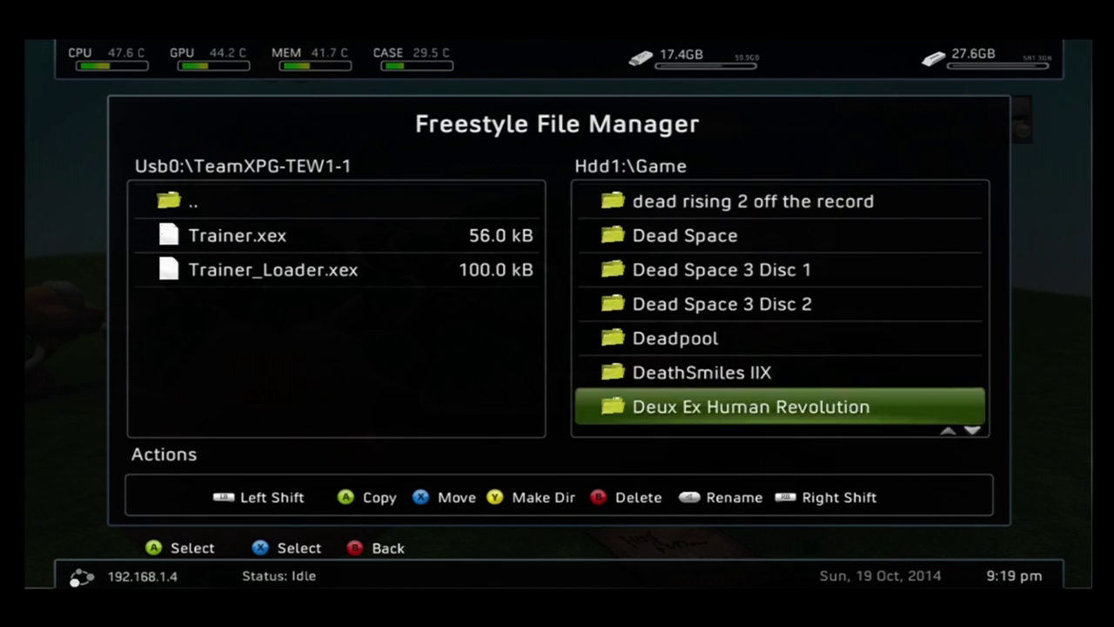
{"action": "key", "text": "Down"}
{"action": "key", "text": "Down"}
{"action": "key", "text": "Down"}
{"action": "key", "text": "Down"}
{"action": "key", "text": "Down"}
{"action": "key", "text": "Down"}
{"action": "key", "text": "Down"}
{"action": "key", "text": "Down"}
{"action": "key", "text": "Down"}
{"action": "key", "text": "Down"}
{"action": "key", "text": "Down"}
{"action": "key", "text": "Down"}
{"action": "key", "text": "Down"}
{"action": "key", "text": "Down"}
{"action": "key", "text": "Down"}
{"action": "key", "text": "Down"}
{"action": "key", "text": "Down"}
{"action": "key", "text": "Down"}
{"action": "key", "text": "Down"}
{"action": "key", "text": "Down"}
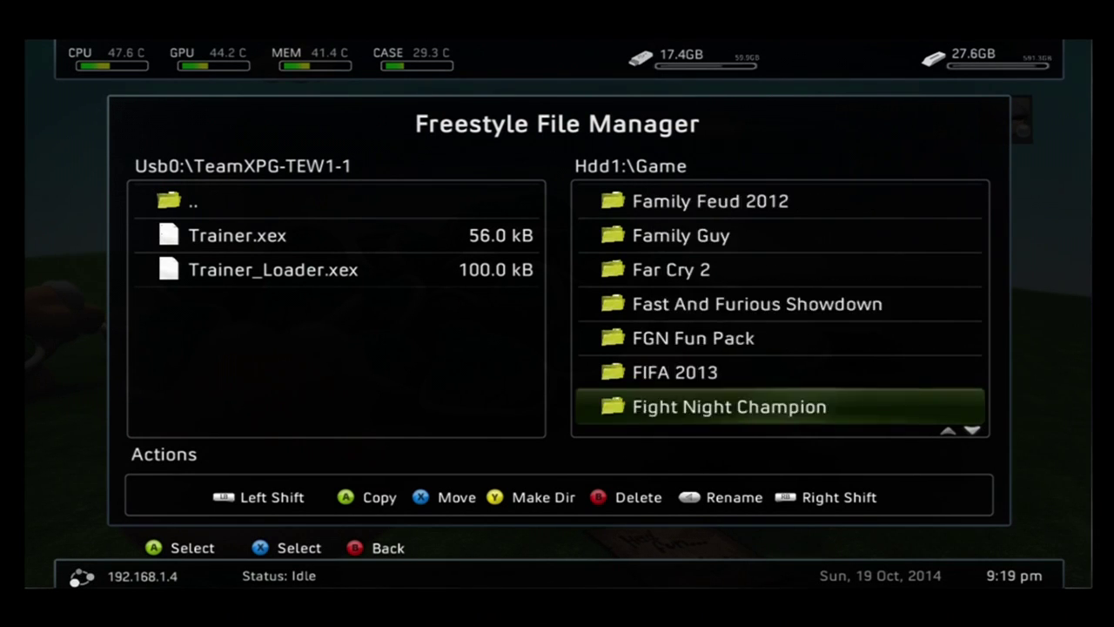
{"action": "key", "text": "Down"}
{"action": "key", "text": "Down"}
{"action": "key", "text": "Down"}
{"action": "key", "text": "Down"}
{"action": "key", "text": "Down"}
{"action": "key", "text": "Down"}
{"action": "key", "text": "Down"}
{"action": "key", "text": "Down"}
{"action": "key", "text": "Down"}
{"action": "key", "text": "Down"}
{"action": "key", "text": "Down"}
{"action": "key", "text": "Down"}
{"action": "key", "text": "Down"}
{"action": "key", "text": "Down"}
{"action": "key", "text": "Down"}
{"action": "key", "text": "Down"}
{"action": "key", "text": "Down"}
{"action": "key", "text": "Down"}
{"action": "key", "text": "Down"}
{"action": "key", "text": "Down"}
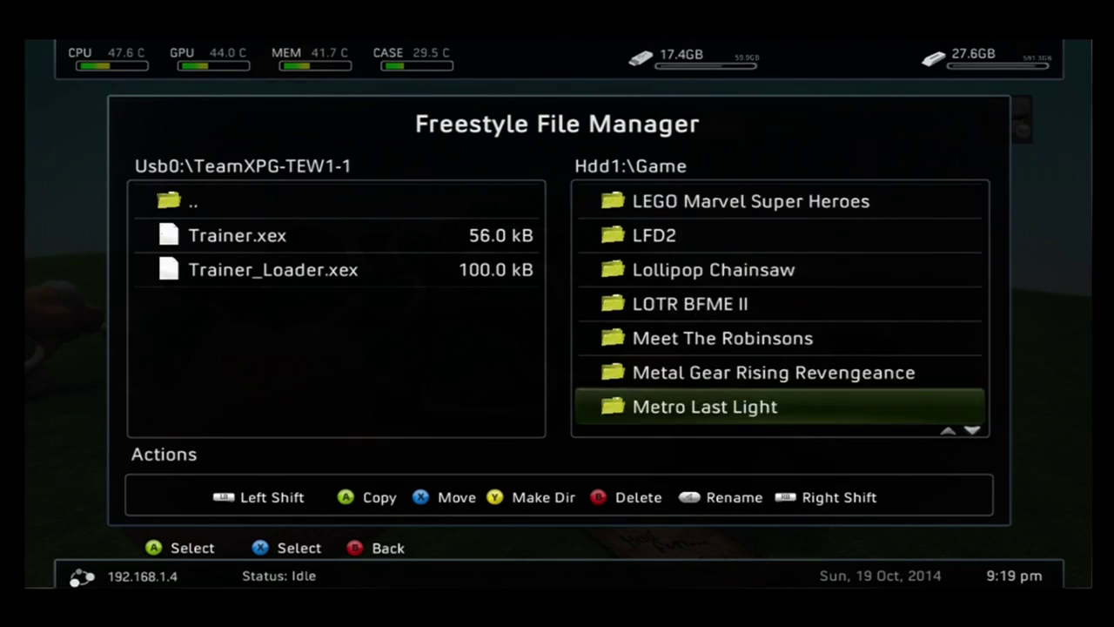
{"action": "key", "text": "Down"}
{"action": "key", "text": "Down"}
{"action": "key", "text": "Down"}
{"action": "key", "text": "Down"}
{"action": "key", "text": "Down"}
{"action": "key", "text": "Down"}
{"action": "key", "text": "Down"}
{"action": "key", "text": "Down"}
{"action": "key", "text": "Down"}
{"action": "key", "text": "Down"}
{"action": "key", "text": "Down"}
{"action": "key", "text": "Down"}
{"action": "key", "text": "Down"}
{"action": "key", "text": "Down"}
{"action": "key", "text": "Down"}
{"action": "key", "text": "Down"}
{"action": "key", "text": "Down"}
{"action": "key", "text": "Down"}
{"action": "key", "text": "Down"}
{"action": "key", "text": "Down"}
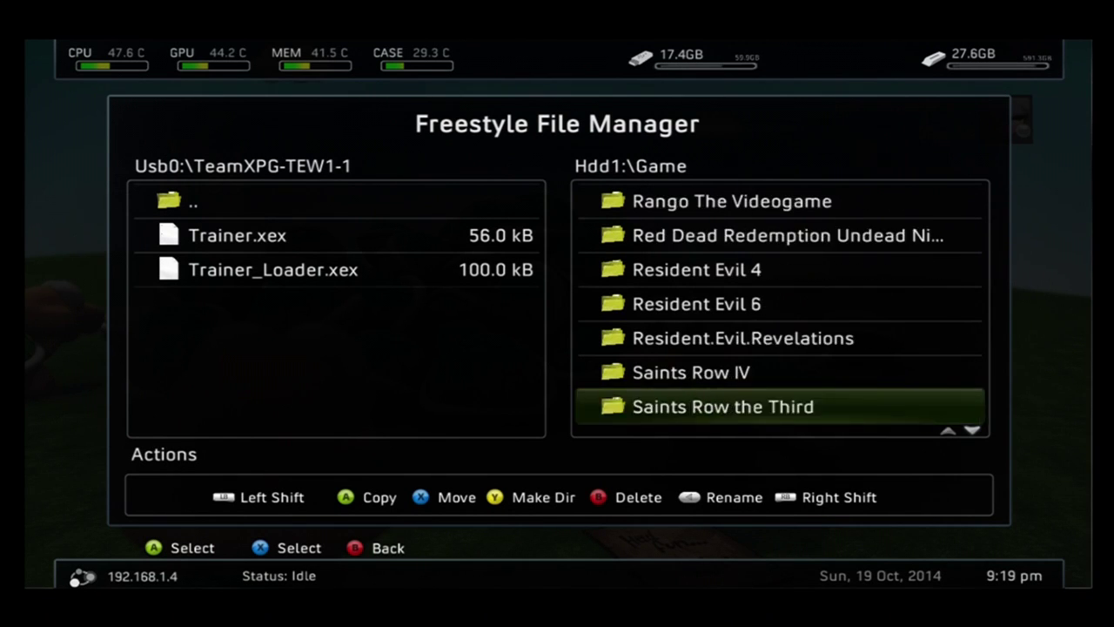
{"action": "key", "text": "Down"}
{"action": "key", "text": "Down"}
{"action": "key", "text": "Down"}
{"action": "key", "text": "Down"}
{"action": "key", "text": "Down"}
{"action": "key", "text": "Down"}
{"action": "key", "text": "Down"}
{"action": "key", "text": "Down"}
{"action": "key", "text": "Down"}
{"action": "key", "text": "Down"}
{"action": "key", "text": "Down"}
{"action": "key", "text": "Down"}
{"action": "key", "text": "Down"}
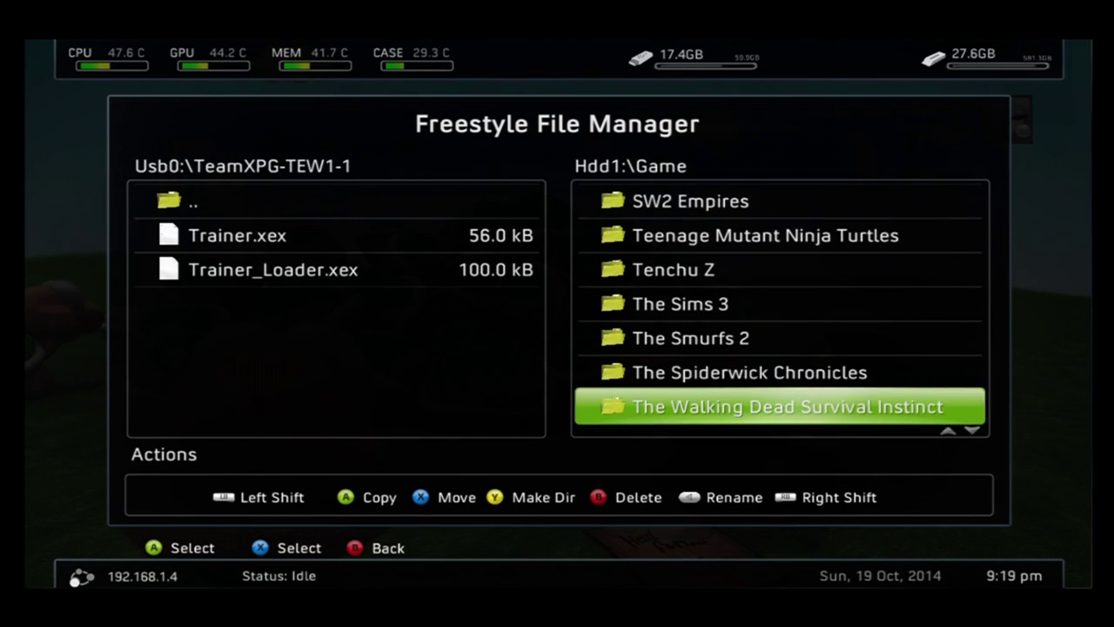
Step: Open The Evil Within game folder in the right pane
{"action": "key", "text": "Up"}
{"action": "key", "text": "Return"}
{"action": "key", "text": "Down"}
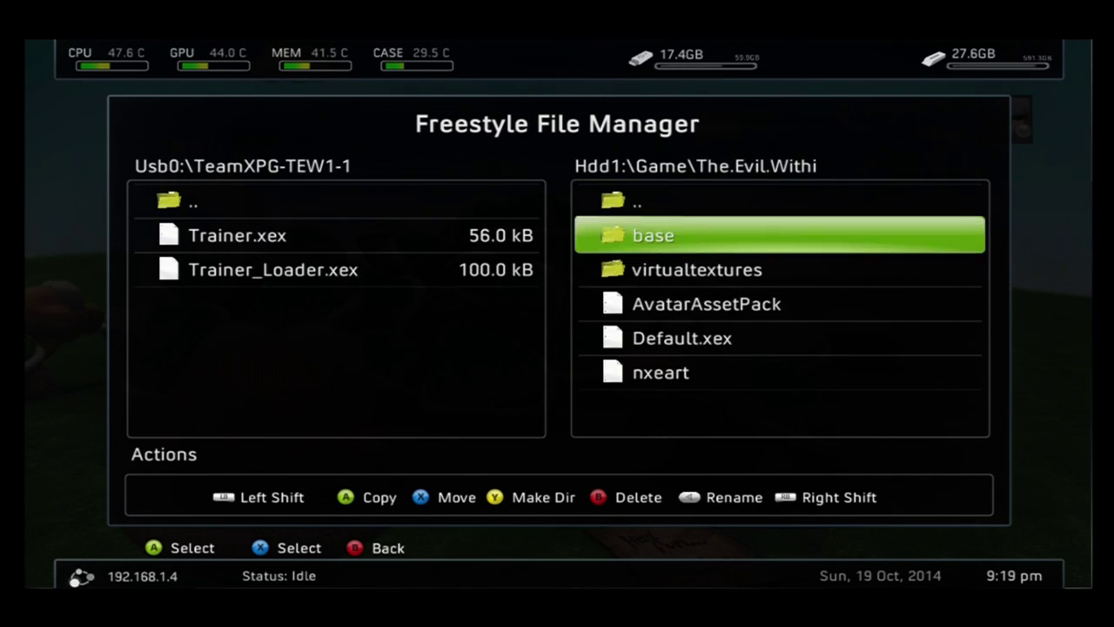
{"action": "key", "text": "Left"}
{"action": "key", "text": "Down"}
Step: Mark Trainer.xex and Trainer_Loader.xex, copy them into the game folder, and exit to the dashboard
{"action": "key", "text": "Up"}
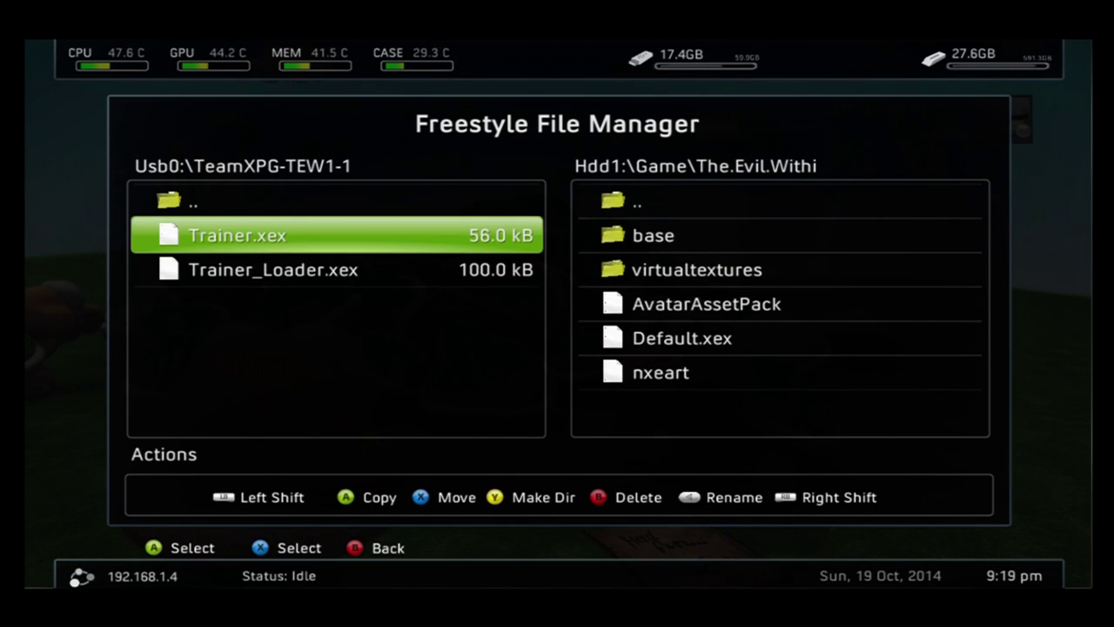
{"action": "key", "text": "x"}
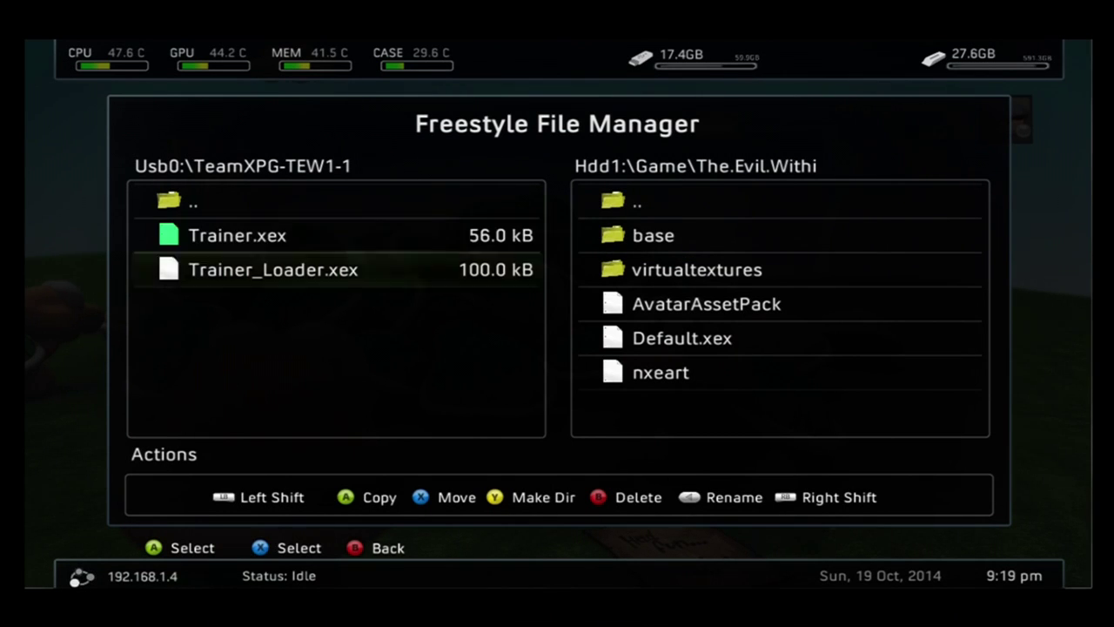
{"action": "key", "text": "x"}
{"action": "key", "text": "Right"}
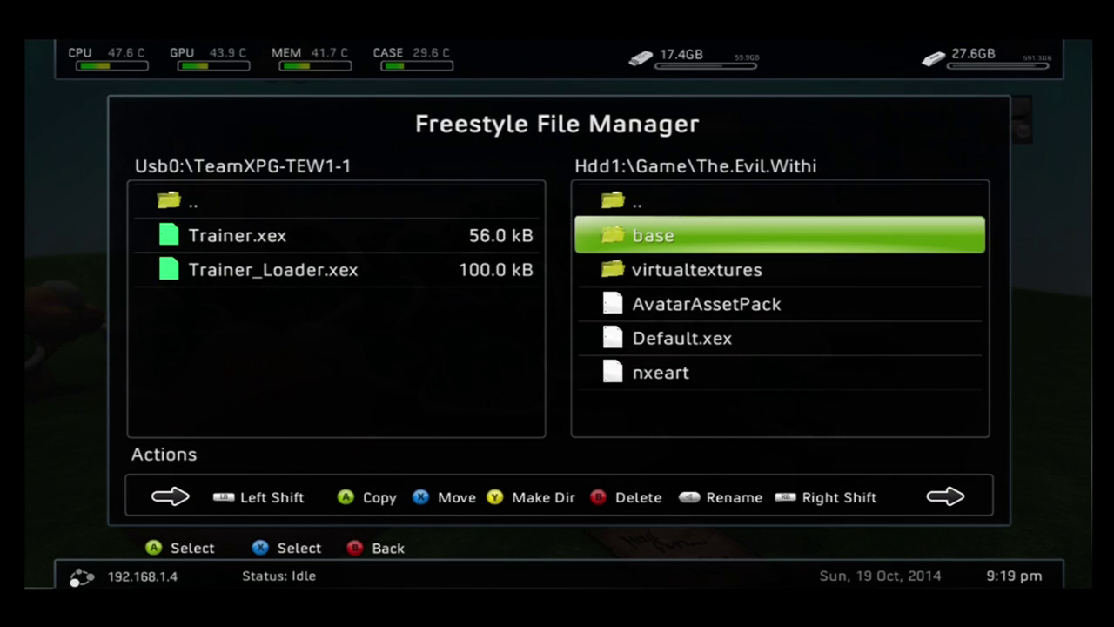
{"action": "key", "text": "x"}
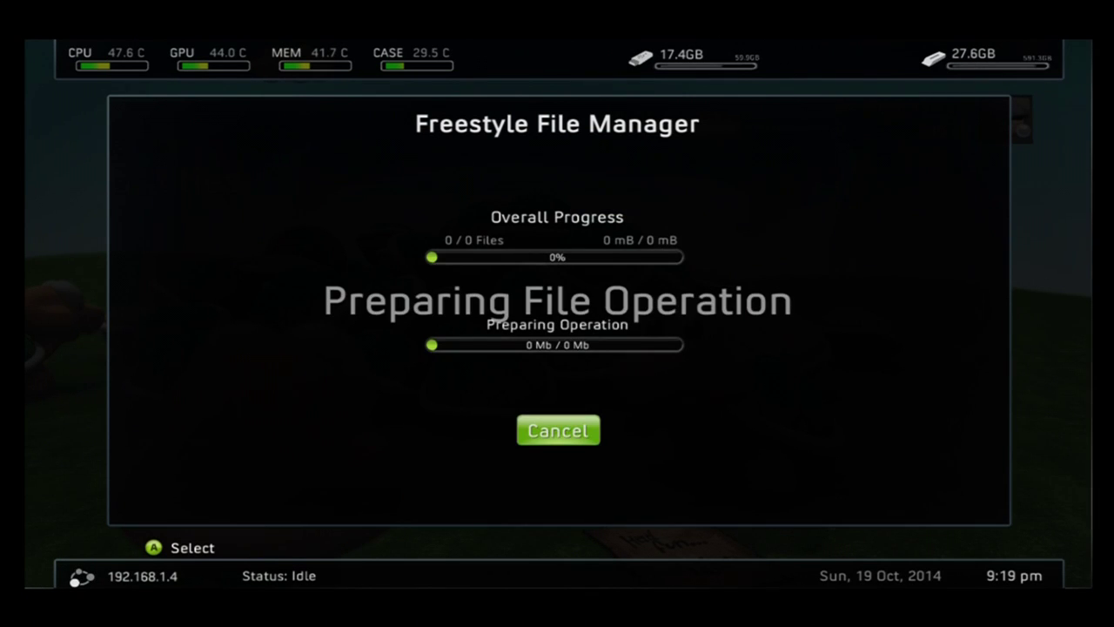
{"action": "key", "text": "a"}
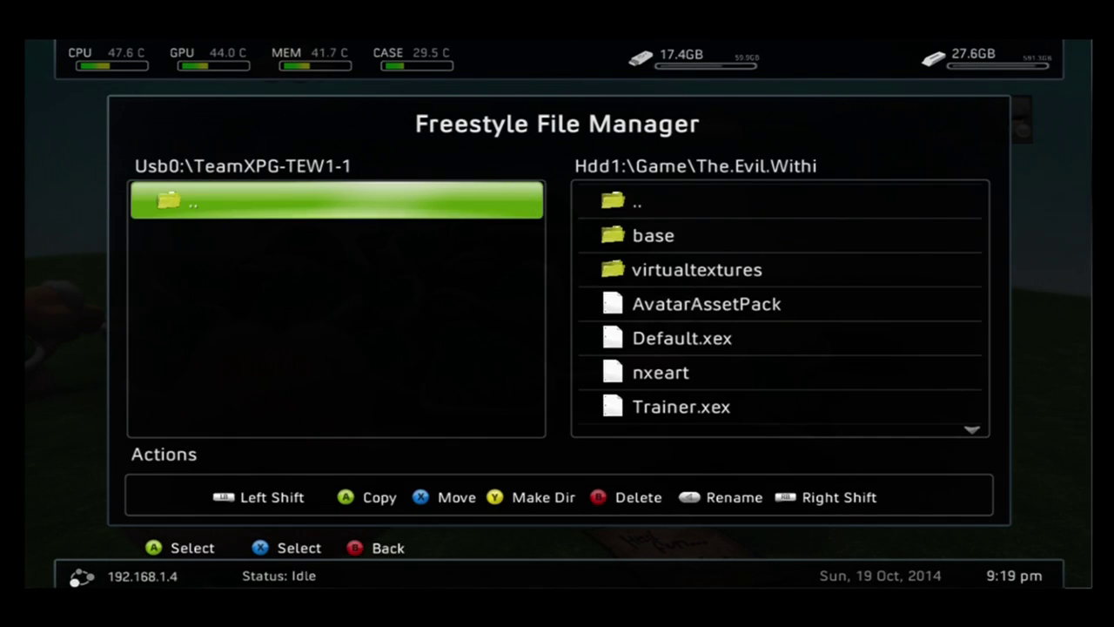
{"action": "key", "text": "a"}
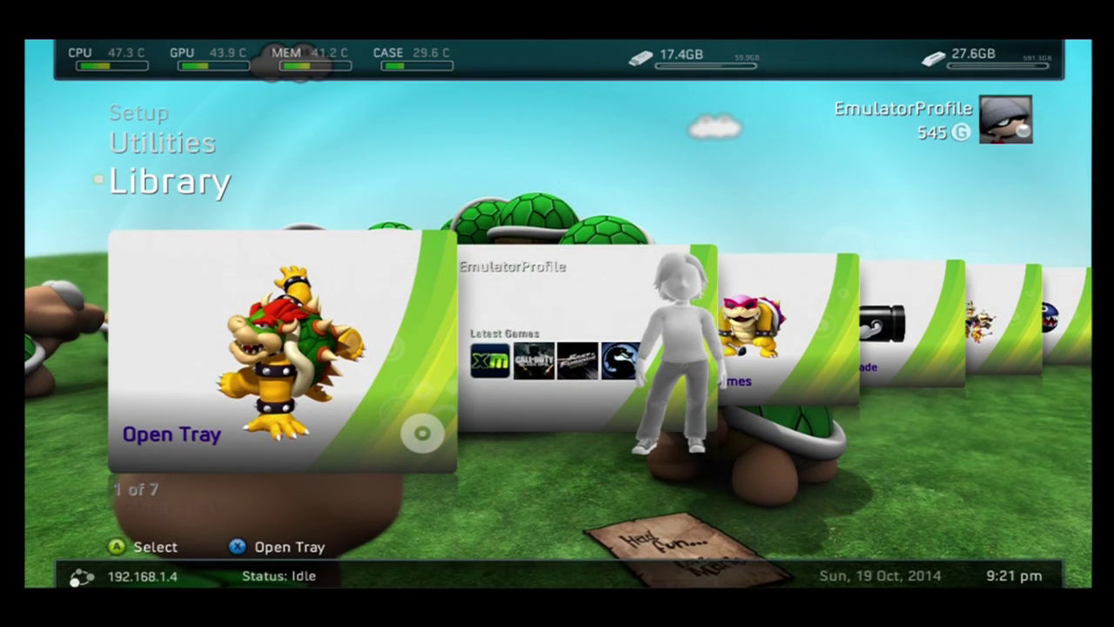
Step: Open Library > Xbox Live Arcade and launch XeXMenu 1.1
{"action": "key", "text": "Right"}
{"action": "key", "text": "Right"}
{"action": "key", "text": "Right"}
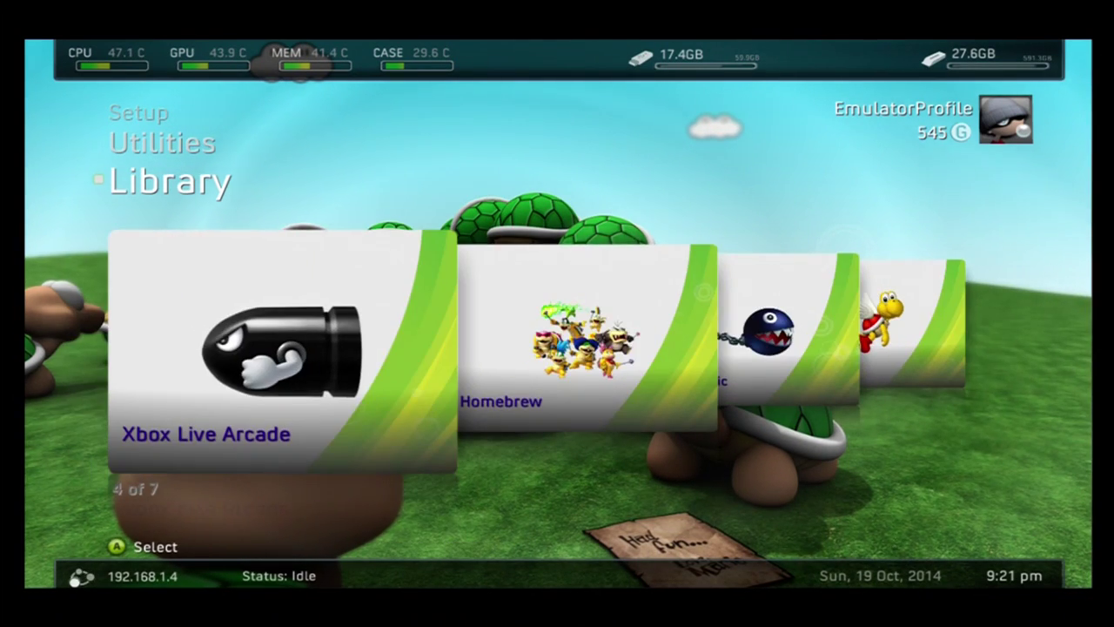
{"action": "key", "text": "a"}
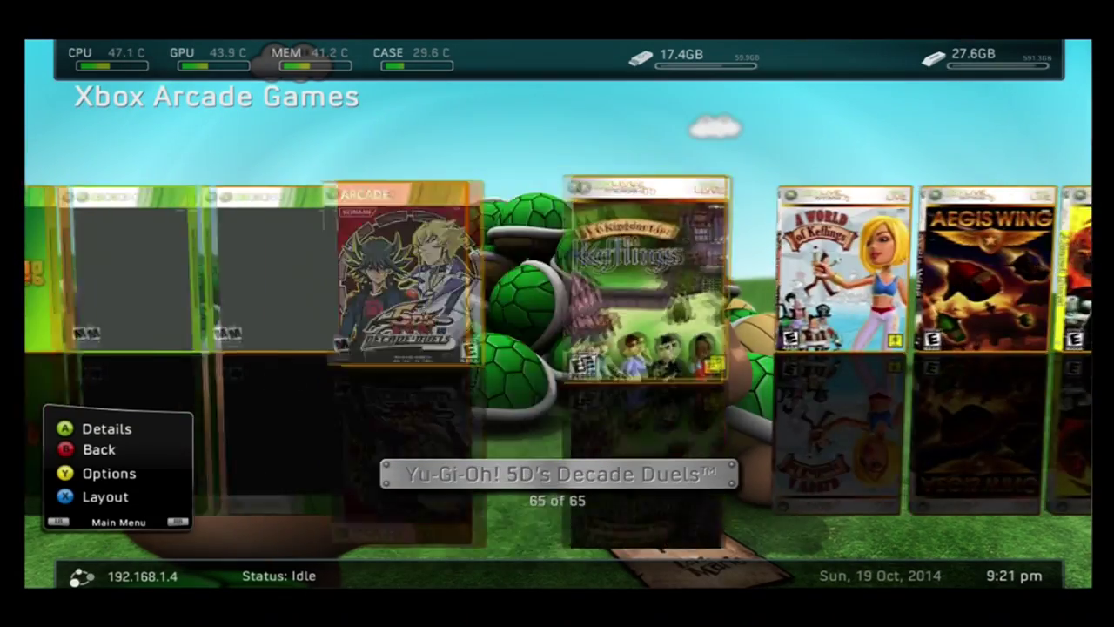
{"action": "key", "text": "Left"}
{"action": "key", "text": "Left"}
{"action": "key", "text": "a"}
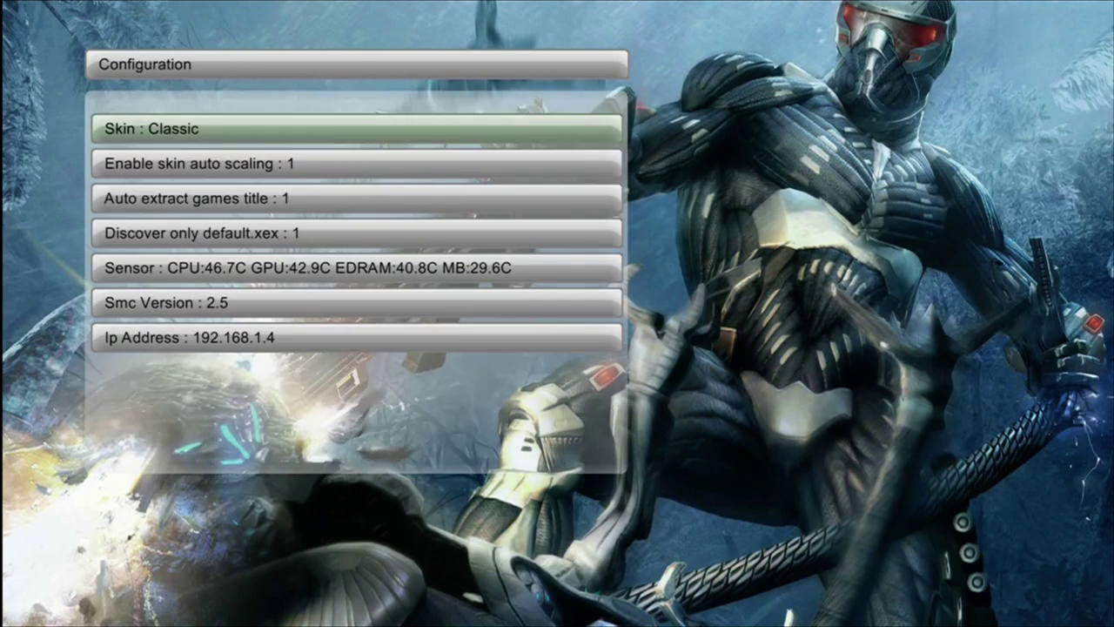
{"action": "key", "text": "Right"}
Step: Copy Trainer_Loader.xex from Usb0:\TeamXPG-TEW1-1 in XeXMenu's file browser
{"action": "key", "text": "Down"}
{"action": "key", "text": "Down"}
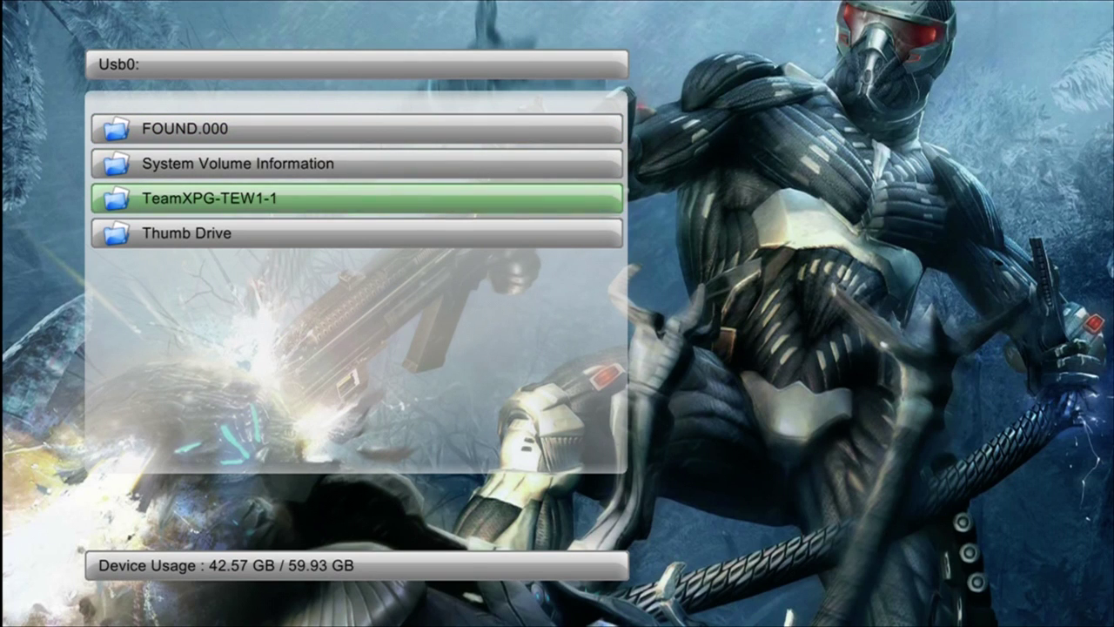
{"action": "key", "text": "Down"}
{"action": "key", "text": "a"}
{"action": "key", "text": "Down"}
{"action": "key", "text": "Down"}
{"action": "key", "text": "b"}
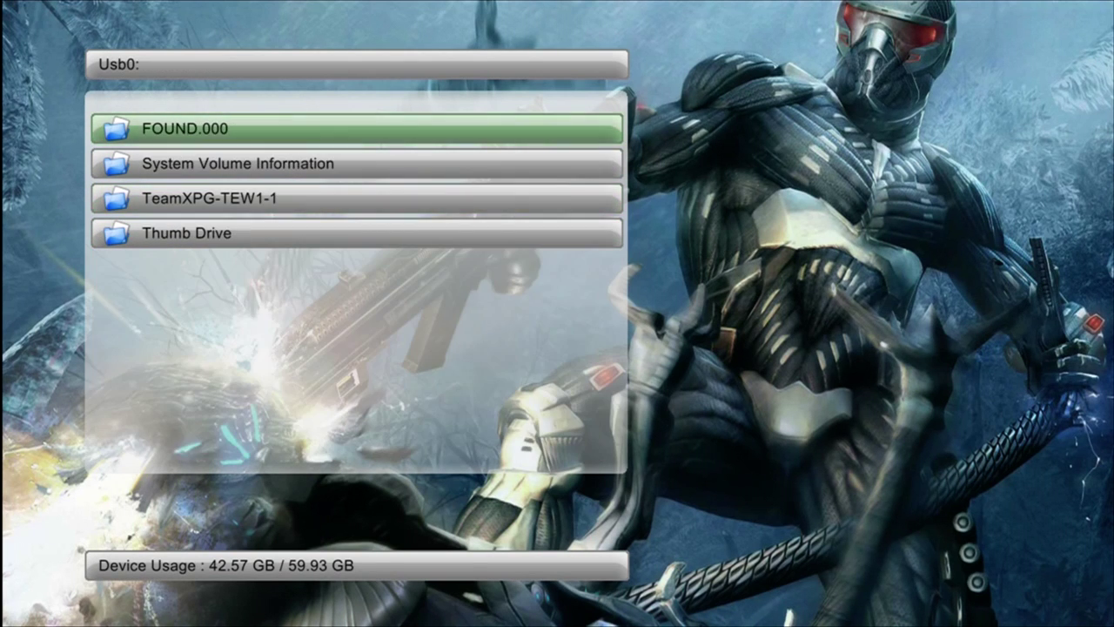
{"action": "key", "text": "Down"}
{"action": "key", "text": "Down"}
{"action": "key", "text": "a"}
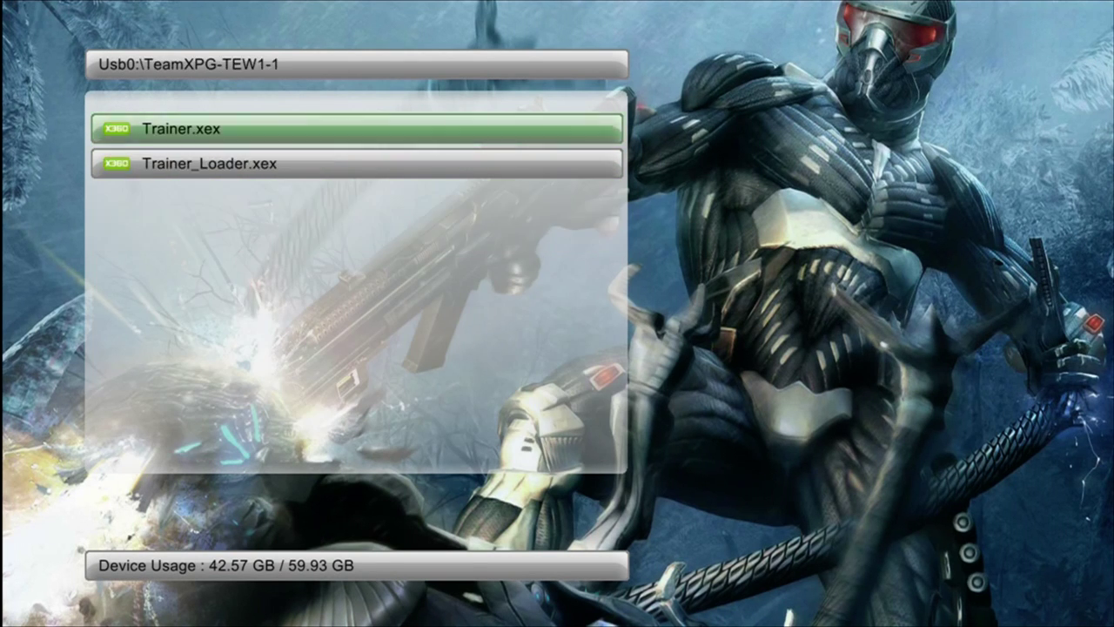
{"action": "key", "text": "Down"}
{"action": "key", "text": "y"}
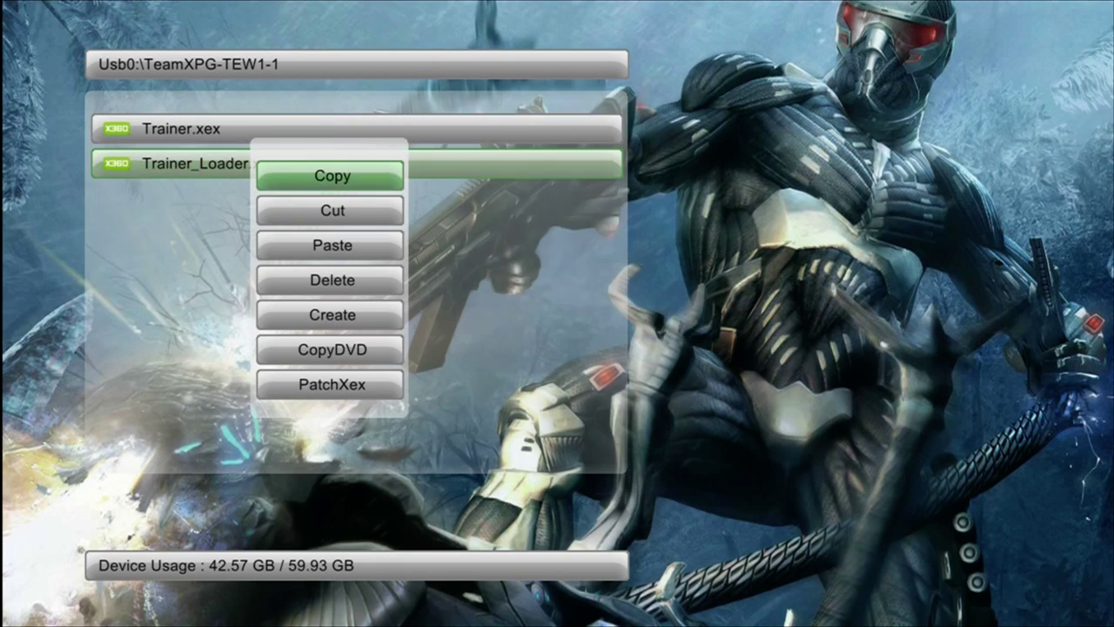
{"action": "key", "text": "a"}
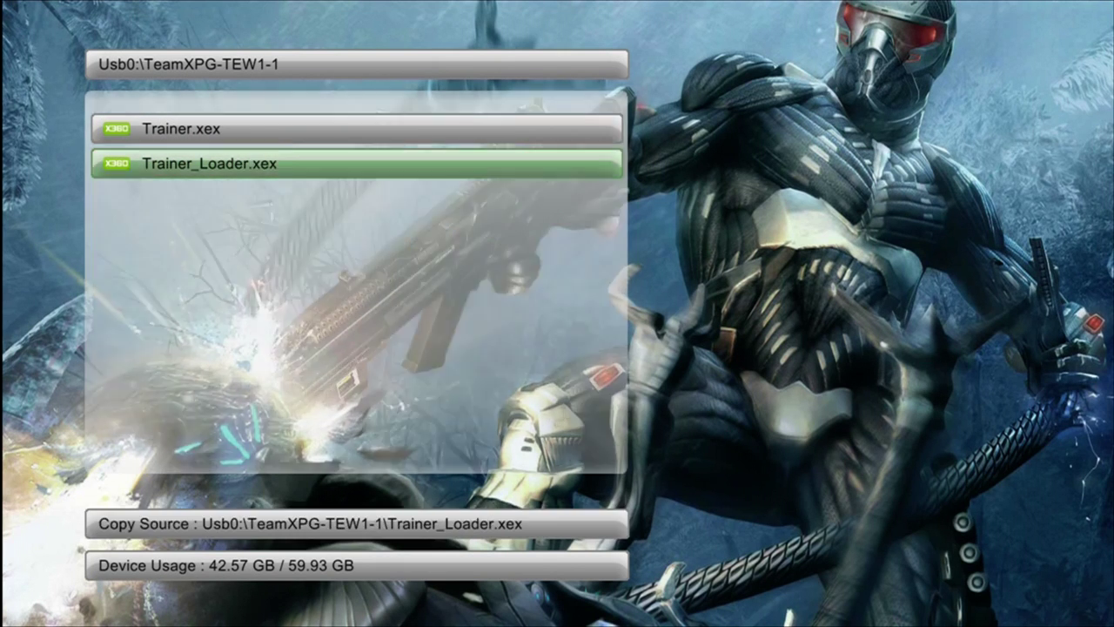
Step: Return to the file browser and switch the device to the Hdd1 drive
{"action": "key", "text": "Right"}
{"action": "key", "text": "Right"}
{"action": "key", "text": "Right"}
{"action": "key", "text": "Right"}
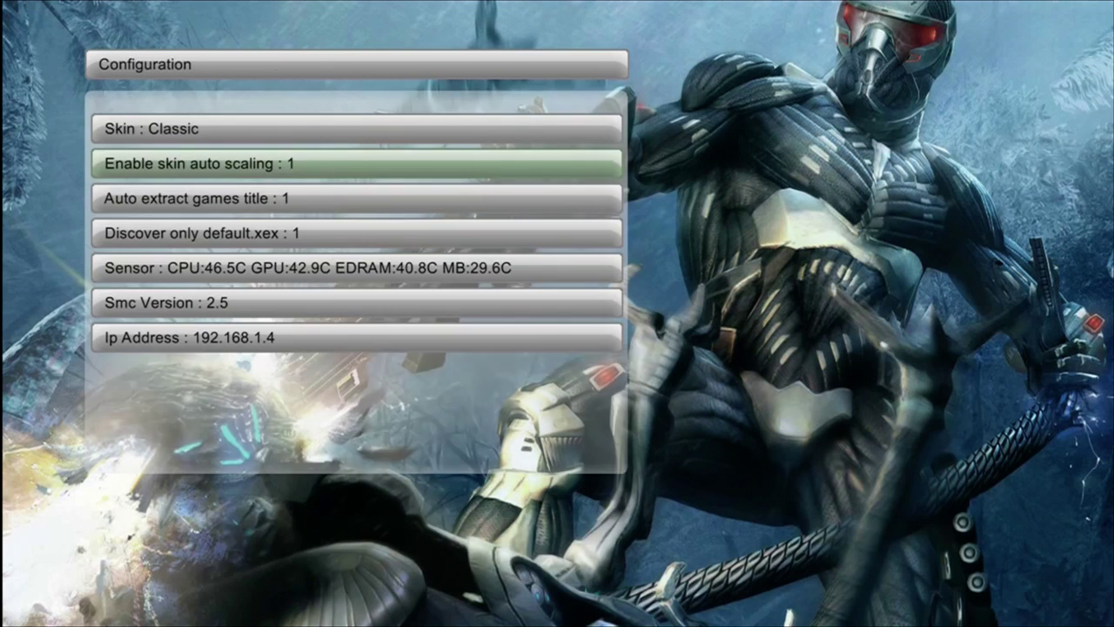
{"action": "key", "text": "Left"}
{"action": "key", "text": "Left"}
{"action": "key", "text": "Left"}
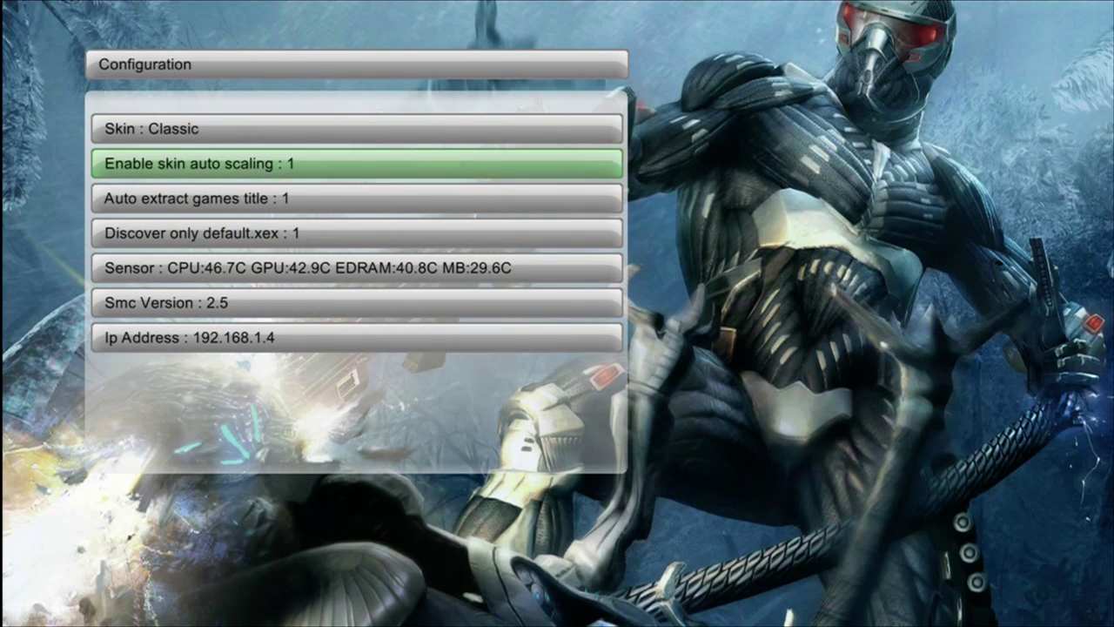
{"action": "key", "text": "Left"}
{"action": "key", "text": "BackSpace"}
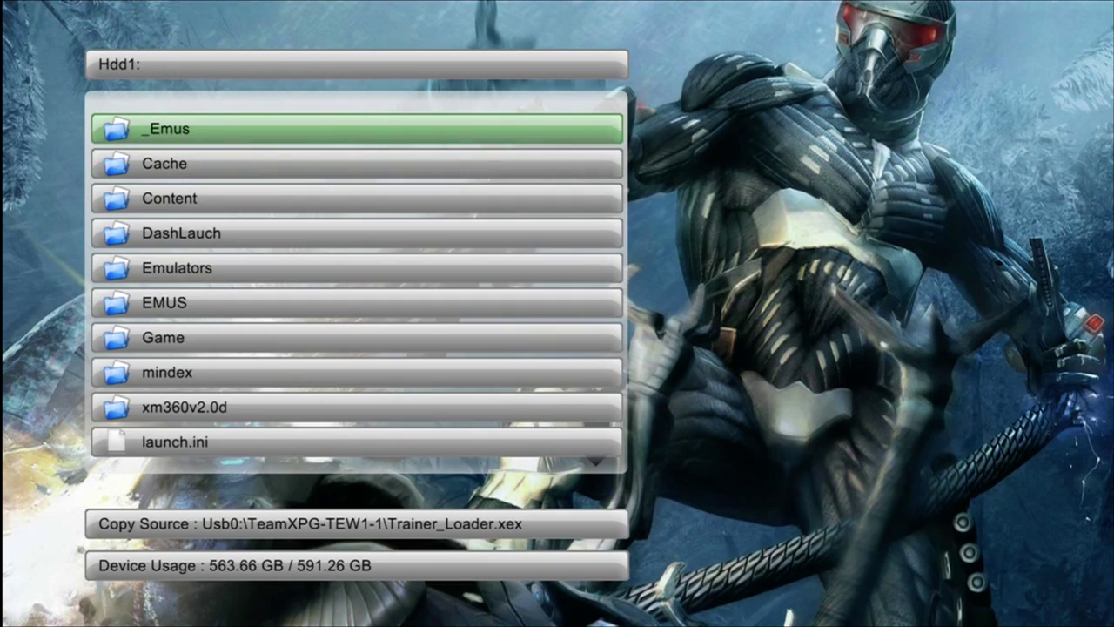
Step: Cycle the device to the Hdd1 root and open the Game folder
{"action": "key", "text": "BackSpace"}
{"action": "key", "text": "BackSpace"}
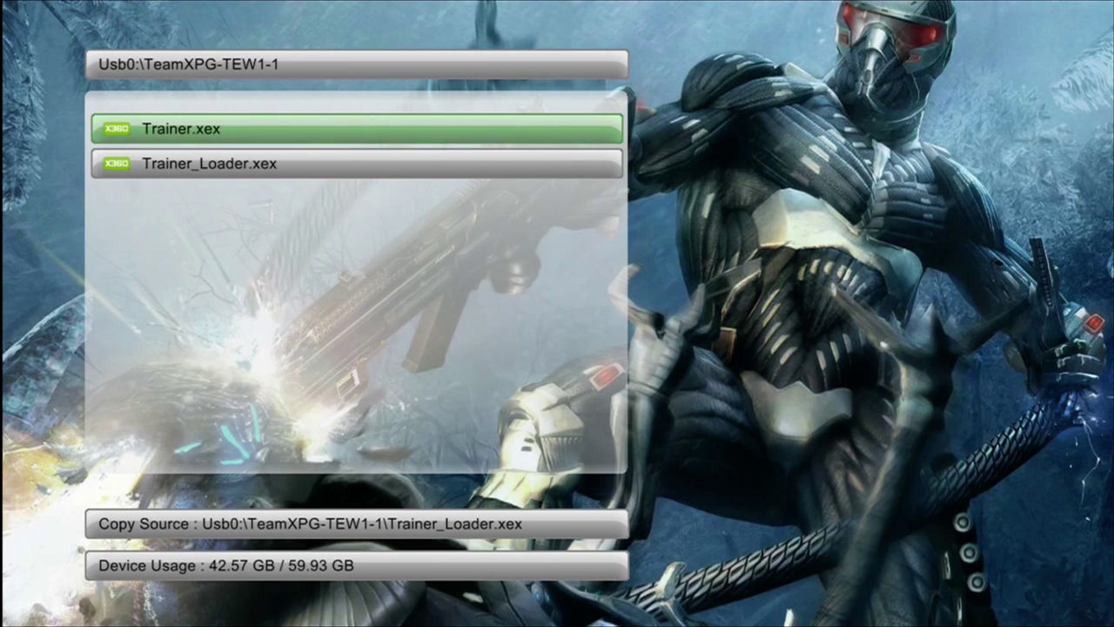
{"action": "key", "text": "BackSpace"}
{"action": "key", "text": "Down"}
{"action": "key", "text": "Down"}
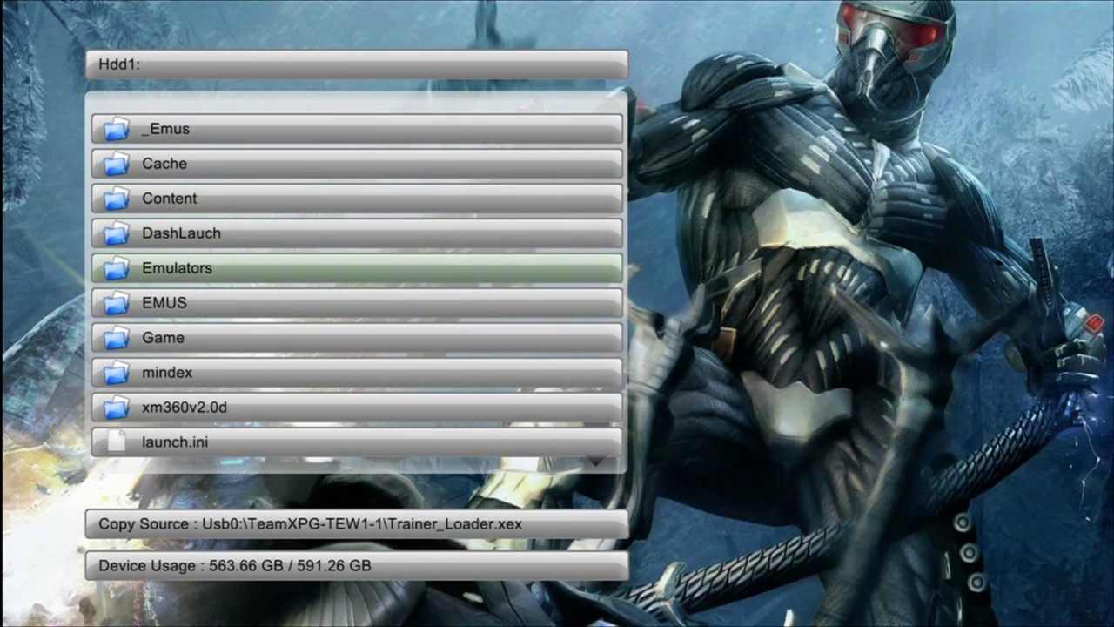
{"action": "key", "text": "Down"}
{"action": "key", "text": "Down"}
{"action": "key", "text": "Return"}
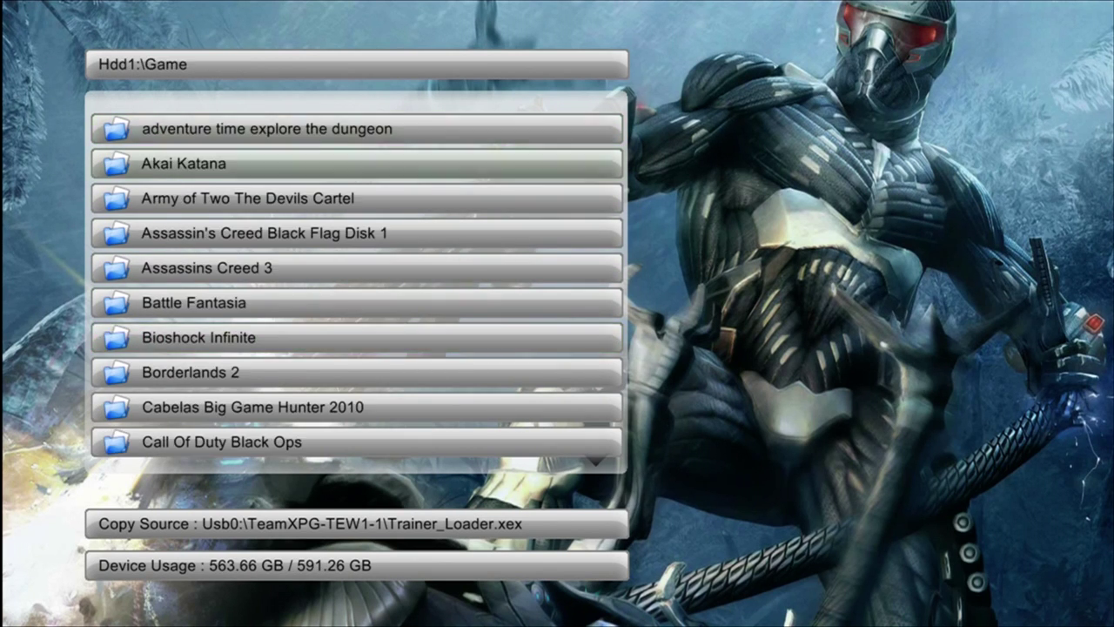
Step: Scroll down to The.Evil.Withi, open it, and bring up its file actions
{"action": "key", "text": "Down"}
{"action": "key", "text": "Down"}
{"action": "key", "text": "Down"}
{"action": "key", "text": "Down"}
{"action": "key", "text": "Down"}
{"action": "key", "text": "Down"}
{"action": "key", "text": "Down"}
{"action": "key", "text": "Down"}
{"action": "key", "text": "Down"}
{"action": "key", "text": "Down"}
{"action": "key", "text": "Down"}
{"action": "key", "text": "Down"}
{"action": "key", "text": "Down"}
{"action": "key", "text": "Down"}
{"action": "key", "text": "Down"}
{"action": "key", "text": "Down"}
{"action": "key", "text": "Down"}
{"action": "key", "text": "Down"}
{"action": "key", "text": "Down"}
{"action": "key", "text": "Down"}
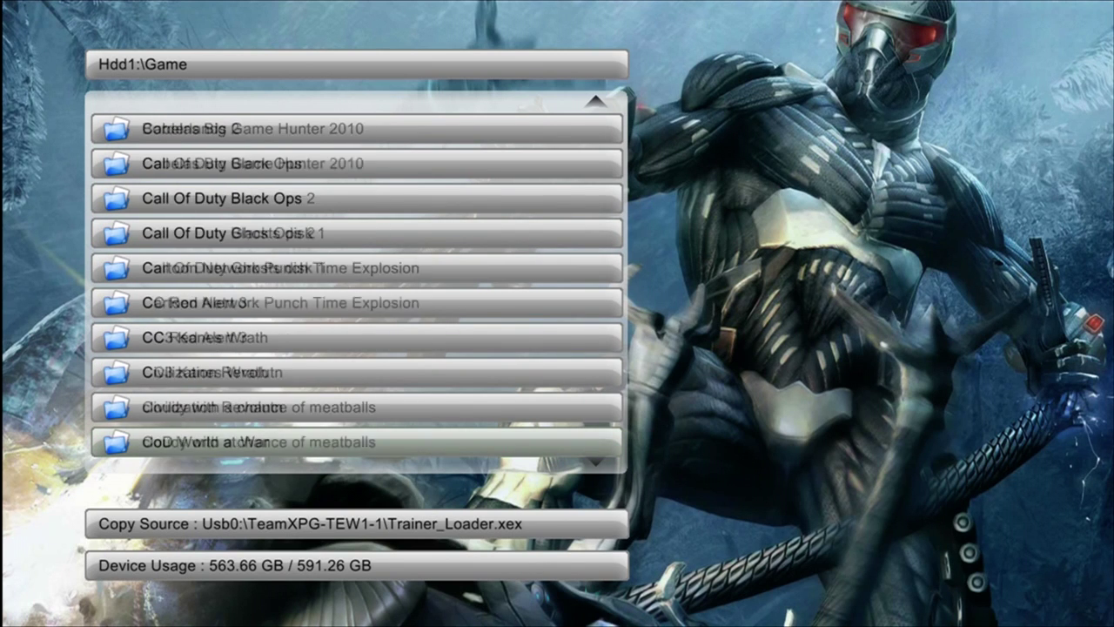
{"action": "key", "text": "Down"}
{"action": "key", "text": "Down"}
{"action": "key", "text": "Down"}
{"action": "key", "text": "Down"}
{"action": "key", "text": "Down"}
{"action": "key", "text": "Down"}
{"action": "key", "text": "Down"}
{"action": "key", "text": "Down"}
{"action": "key", "text": "Down"}
{"action": "key", "text": "Down"}
{"action": "key", "text": "Down"}
{"action": "key", "text": "Down"}
{"action": "key", "text": "Down"}
{"action": "key", "text": "Down"}
{"action": "key", "text": "Down"}
{"action": "key", "text": "Down"}
{"action": "key", "text": "Down"}
{"action": "key", "text": "Down"}
{"action": "key", "text": "Down"}
{"action": "key", "text": "Down"}
{"action": "key", "text": "Down"}
{"action": "key", "text": "Down"}
{"action": "key", "text": "Down"}
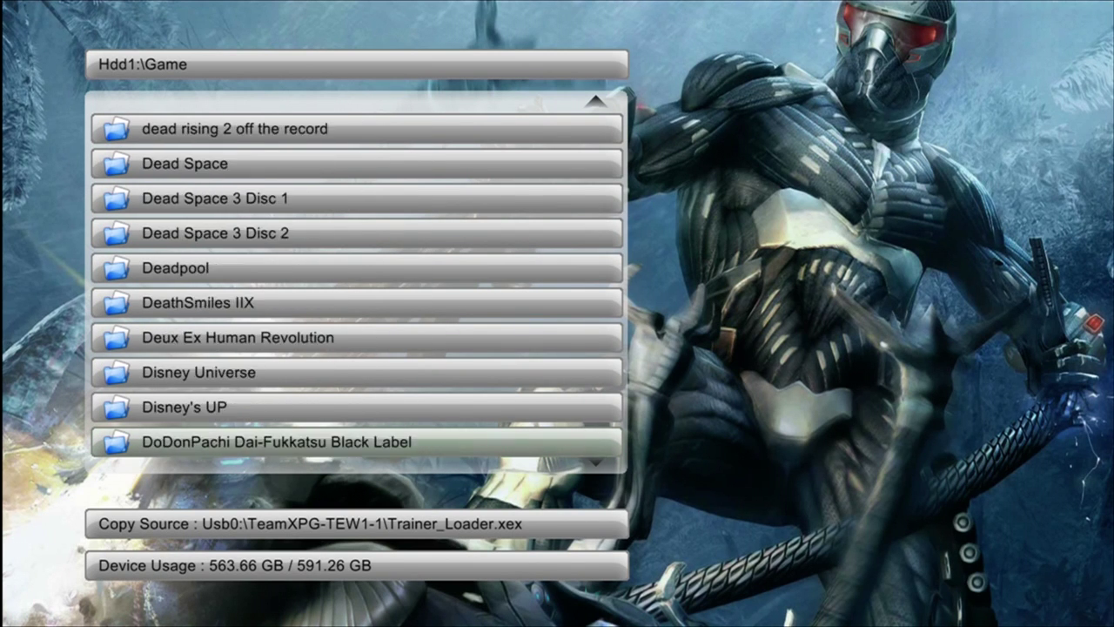
{"action": "key", "text": "Down"}
{"action": "key", "text": "Down"}
{"action": "key", "text": "Down"}
{"action": "key", "text": "Down"}
{"action": "key", "text": "Down"}
{"action": "key", "text": "Down"}
{"action": "key", "text": "Down"}
{"action": "key", "text": "Down"}
{"action": "key", "text": "Down"}
{"action": "key", "text": "Down"}
{"action": "key", "text": "Down"}
{"action": "key", "text": "Down"}
{"action": "key", "text": "Down"}
{"action": "key", "text": "Down"}
{"action": "key", "text": "Down"}
{"action": "key", "text": "Down"}
{"action": "key", "text": "Down"}
{"action": "key", "text": "Down"}
{"action": "key", "text": "Down"}
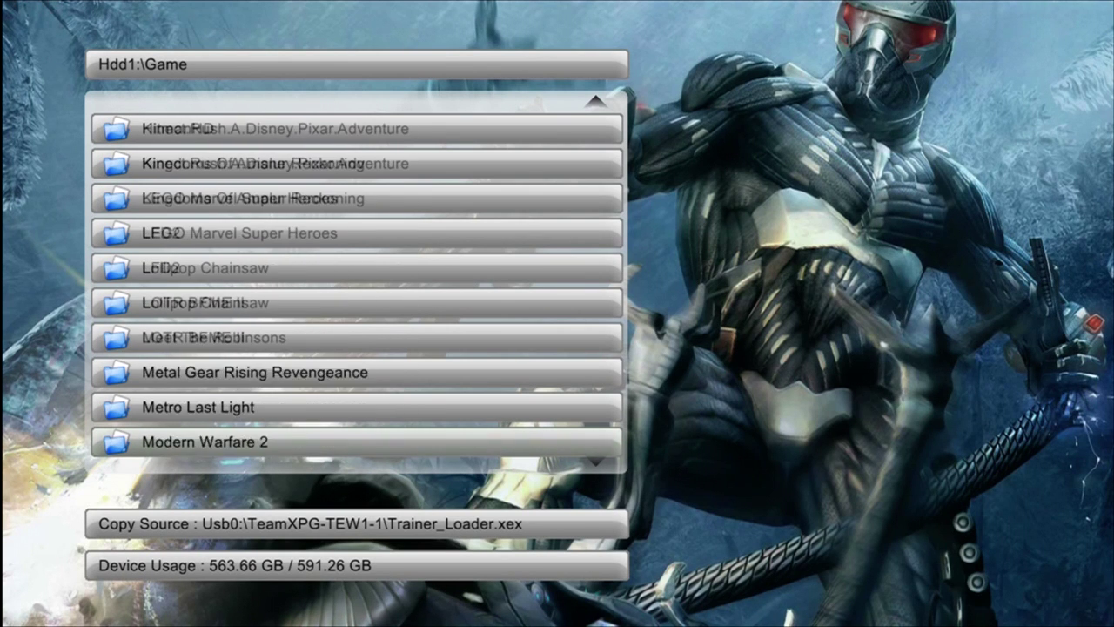
{"action": "key", "text": "Down"}
{"action": "key", "text": "Down"}
{"action": "key", "text": "Down"}
{"action": "key", "text": "Down"}
{"action": "key", "text": "Down"}
{"action": "key", "text": "Down"}
{"action": "key", "text": "Down"}
{"action": "key", "text": "Down"}
{"action": "key", "text": "Down"}
{"action": "key", "text": "Down"}
{"action": "key", "text": "Down"}
{"action": "key", "text": "Down"}
{"action": "key", "text": "Down"}
{"action": "key", "text": "Down"}
{"action": "key", "text": "Down"}
{"action": "key", "text": "Down"}
{"action": "key", "text": "Down"}
{"action": "key", "text": "Down"}
{"action": "key", "text": "Down"}
{"action": "key", "text": "Down"}
{"action": "key", "text": "Down"}
{"action": "key", "text": "Down"}
{"action": "key", "text": "Down"}
{"action": "key", "text": "Down"}
{"action": "key", "text": "Down"}
{"action": "key", "text": "Down"}
{"action": "key", "text": "Down"}
{"action": "key", "text": "Down"}
{"action": "key", "text": "Down"}
{"action": "key", "text": "Down"}
{"action": "key", "text": "Down"}
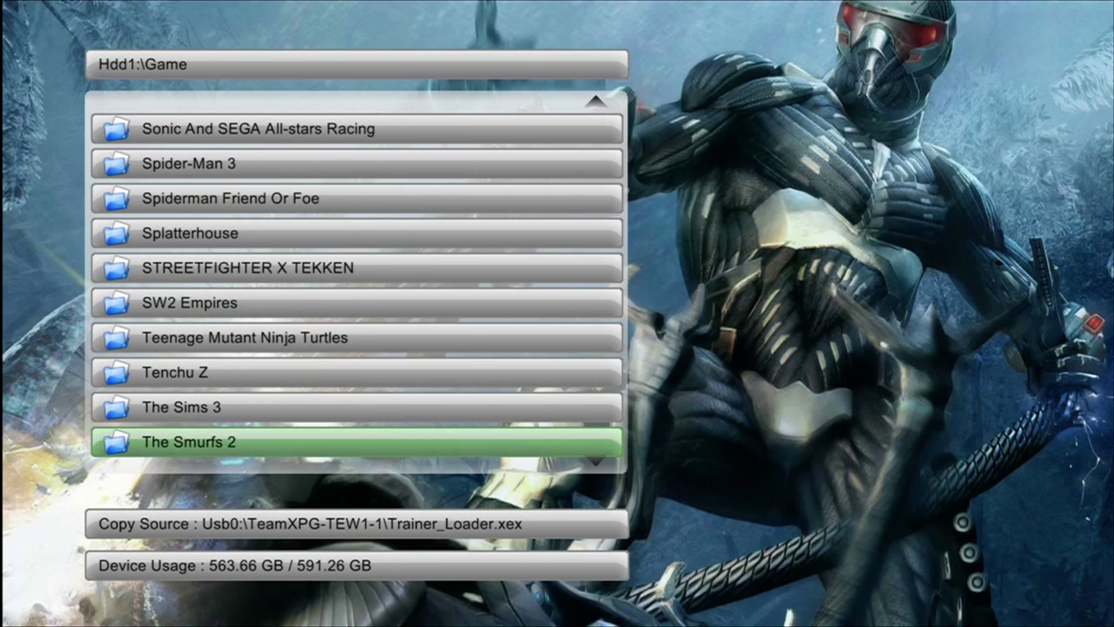
{"action": "key", "text": "Down"}
{"action": "key", "text": "Down"}
{"action": "key", "text": "Down"}
{"action": "key", "text": "Down"}
{"action": "key", "text": "Up"}
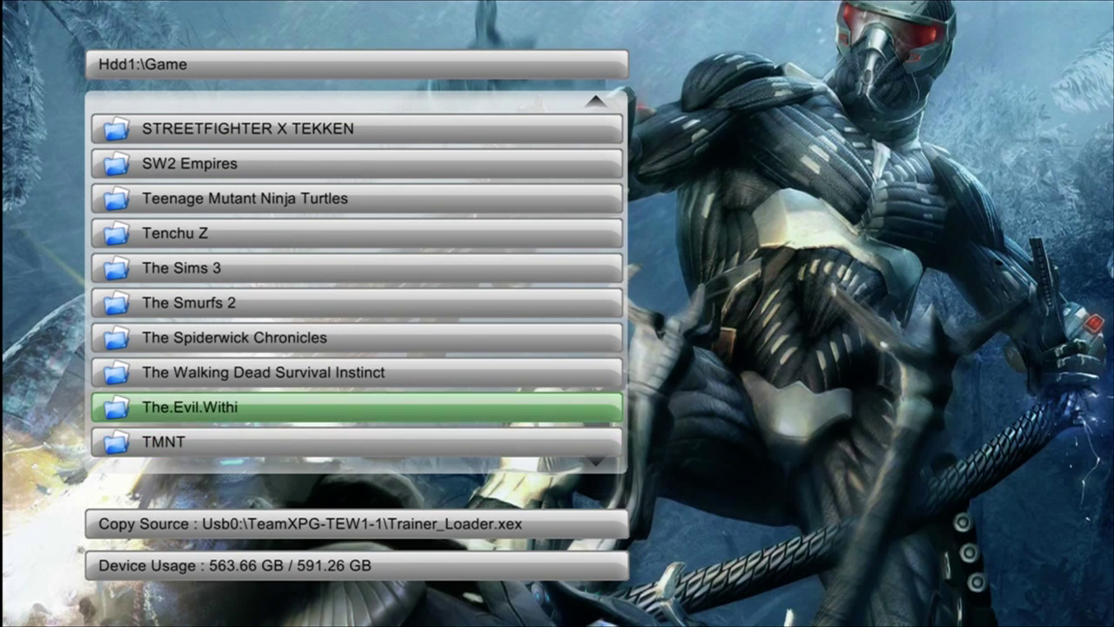
{"action": "key", "text": "Return"}
{"action": "key", "text": "Menu"}
{"action": "key", "text": "Down"}
{"action": "key", "text": "Down"}
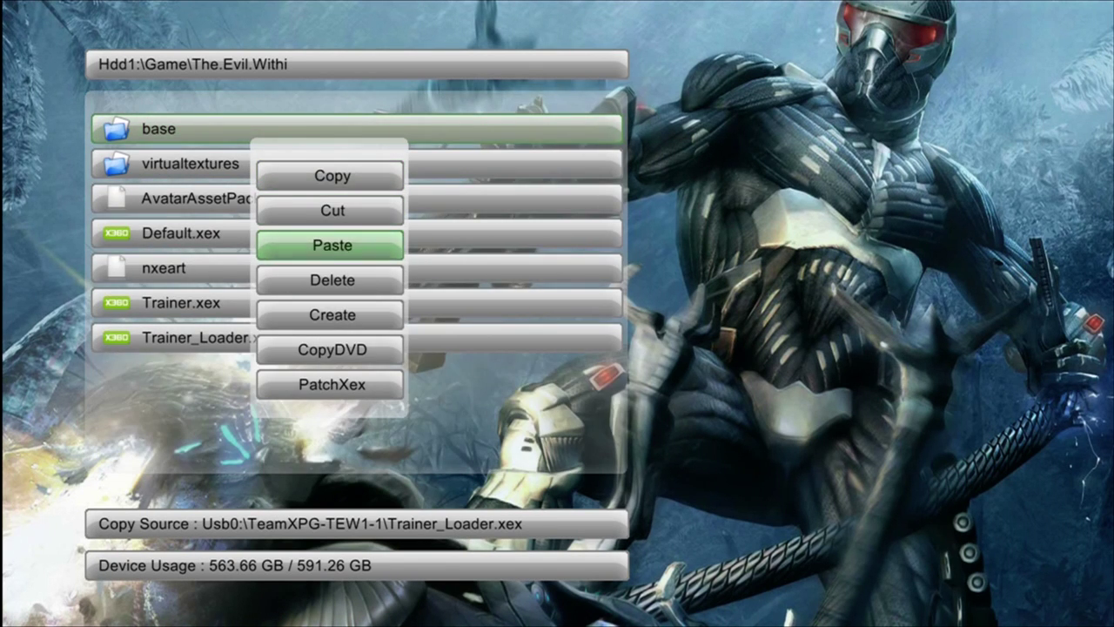
Step: Paste Trainer_Loader.xex over the existing copy and turn skin auto scaling off in Configuration
{"action": "key", "text": "Return"}
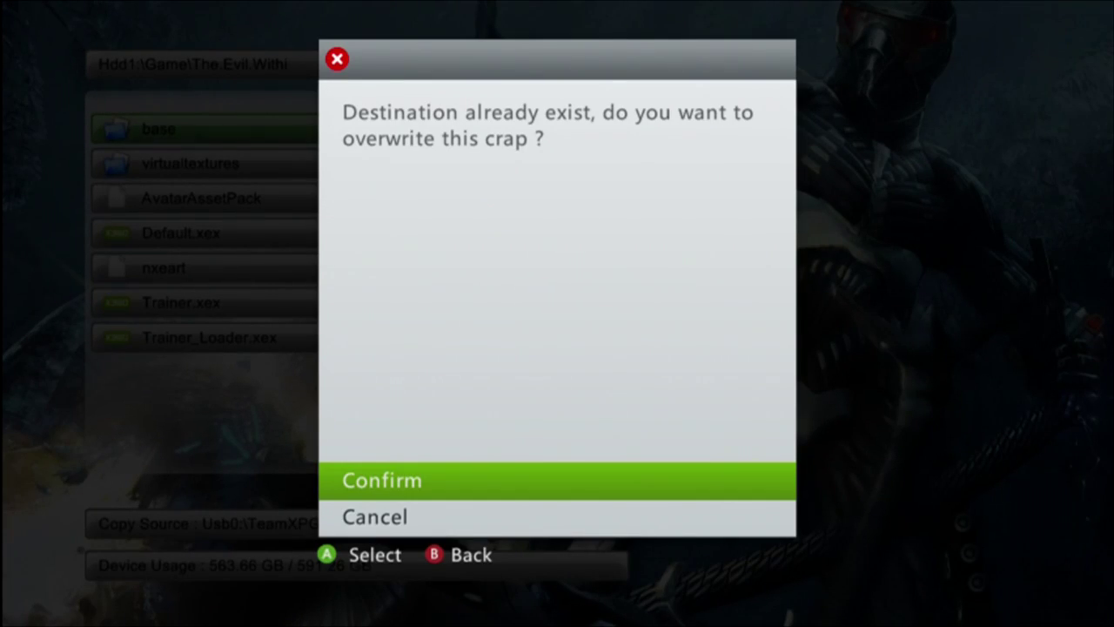
{"action": "key", "text": "Return"}
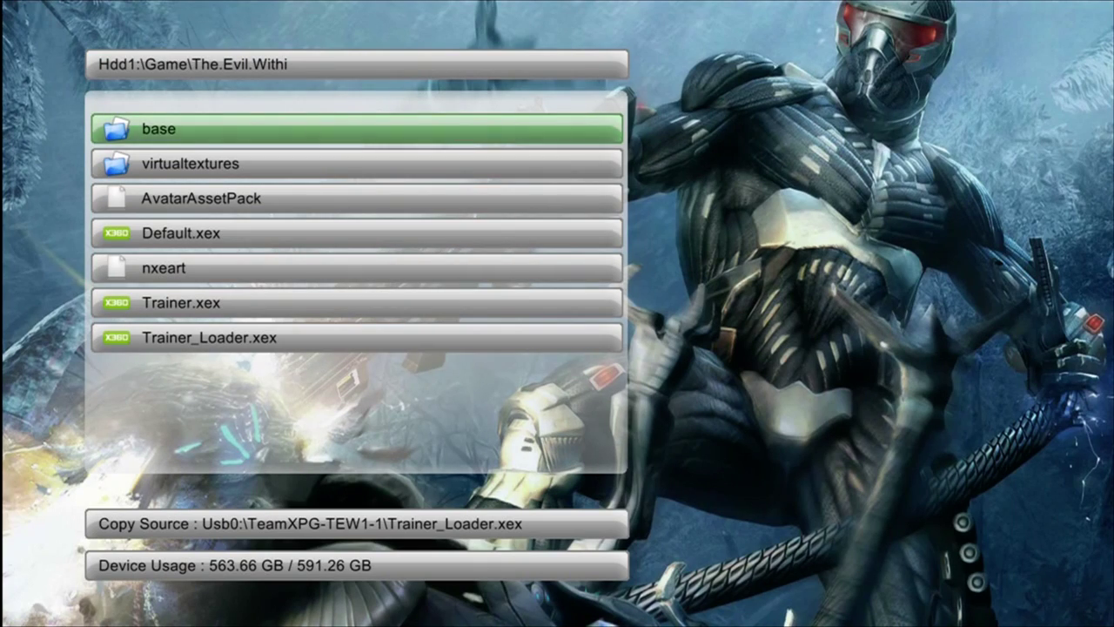
{"action": "key", "text": "Right"}
{"action": "key", "text": "Right"}
{"action": "key", "text": "Return"}
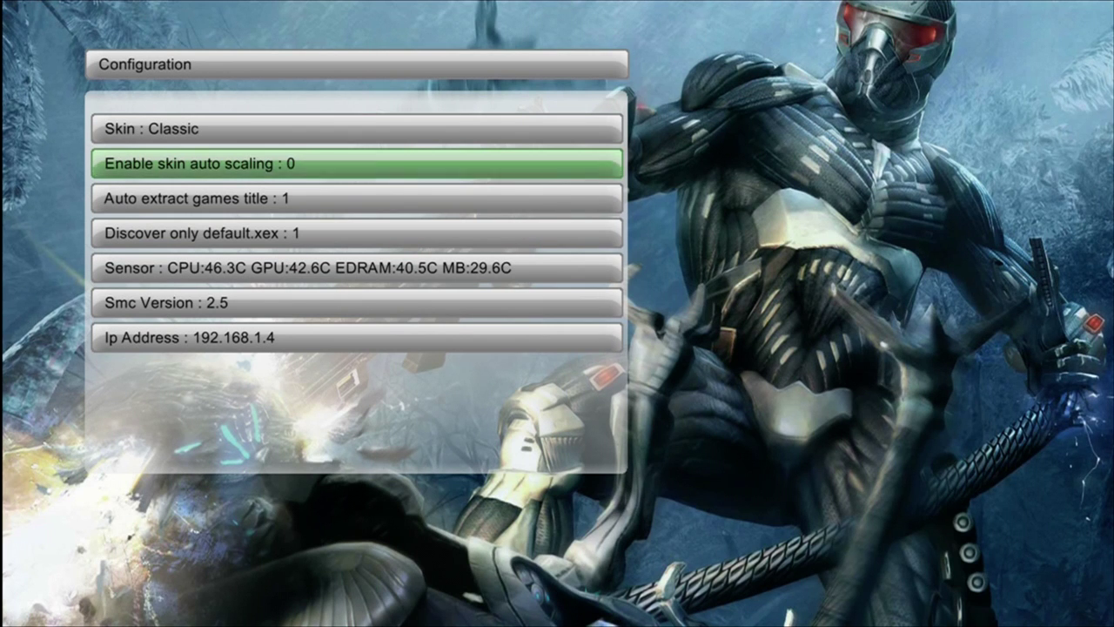
{"action": "key", "text": "Left"}
{"action": "key", "text": "Left"}
Step: Go back to the Hdd1:\Game list and exit XeXMenu through the Xbox Guide
{"action": "key", "text": "Down"}
{"action": "key", "text": "Down"}
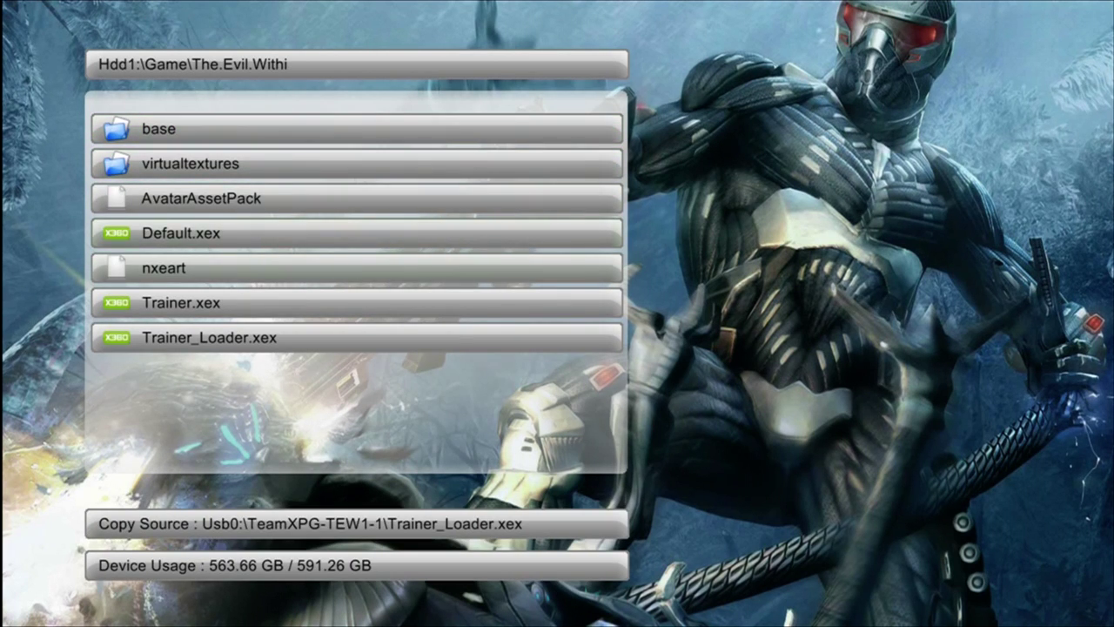
{"action": "key", "text": "Down"}
{"action": "key", "text": "Down"}
{"action": "key", "text": "Down"}
{"action": "key", "text": "BackSpace"}
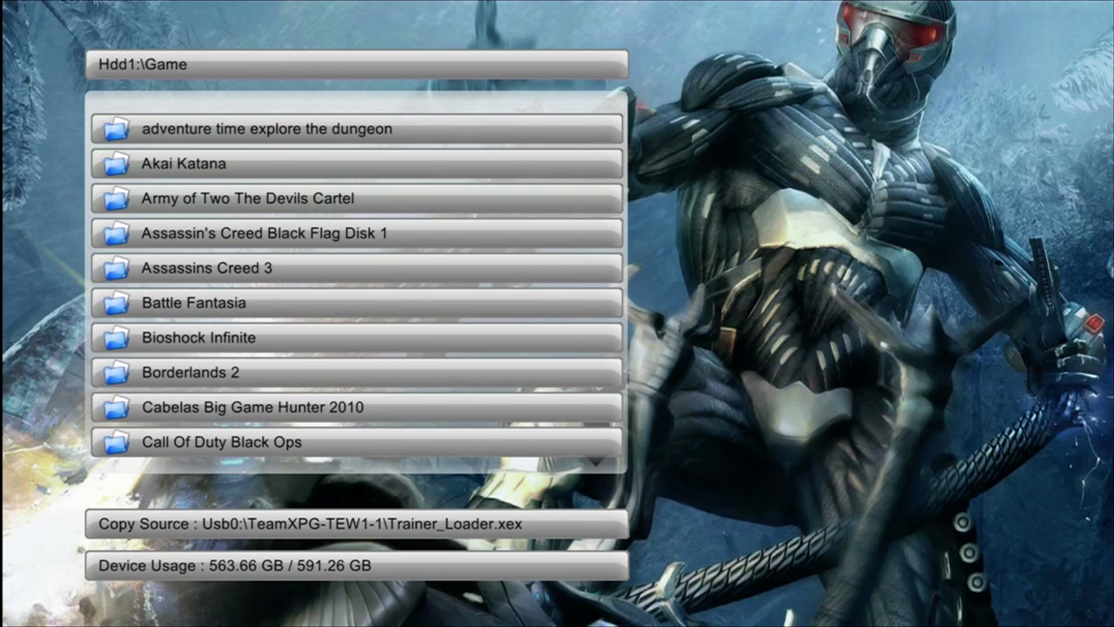
{"action": "key", "text": "super"}
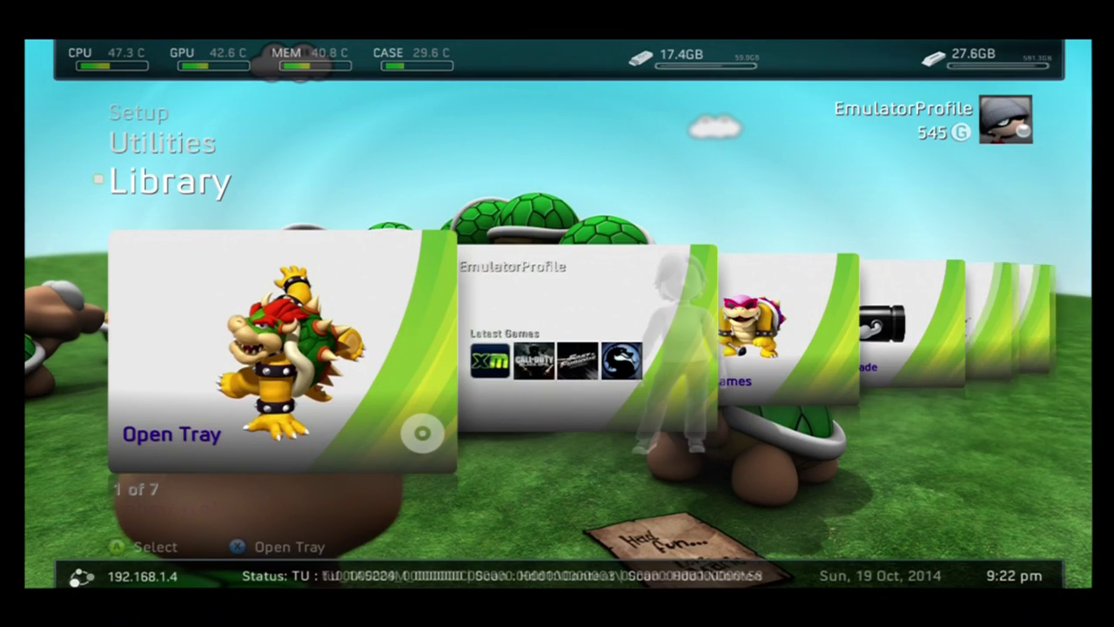
Step: Move from Library up to the Utilities category, where File Manager is listed first
{"action": "key", "text": "Up"}
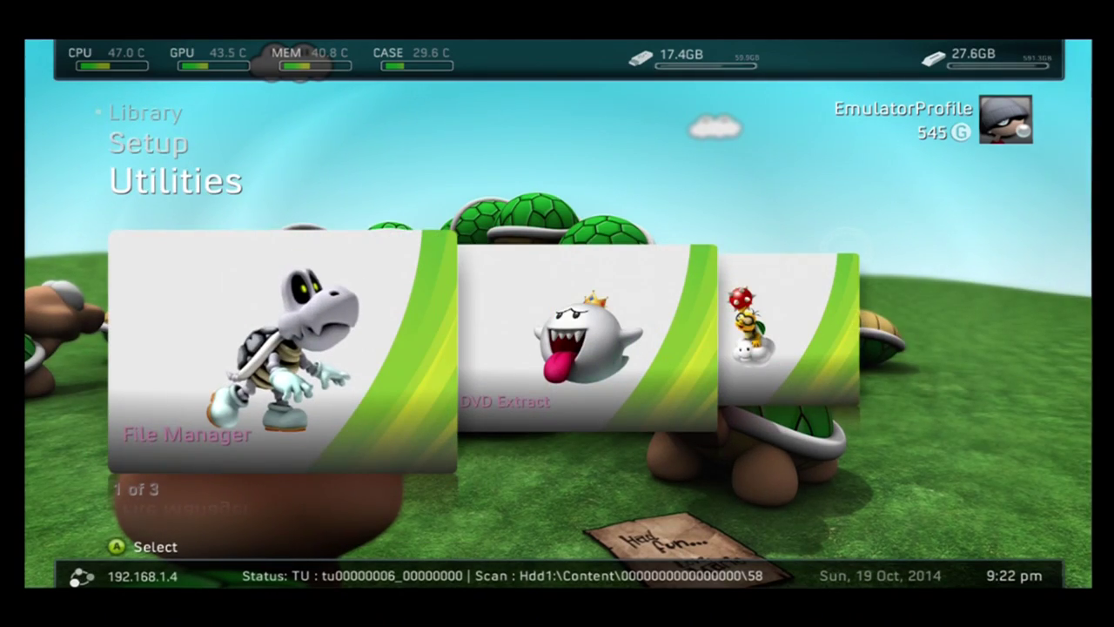
Step: Launch File Manager and open the Hdd1: drive in the right pane
{"action": "key", "text": "Return"}
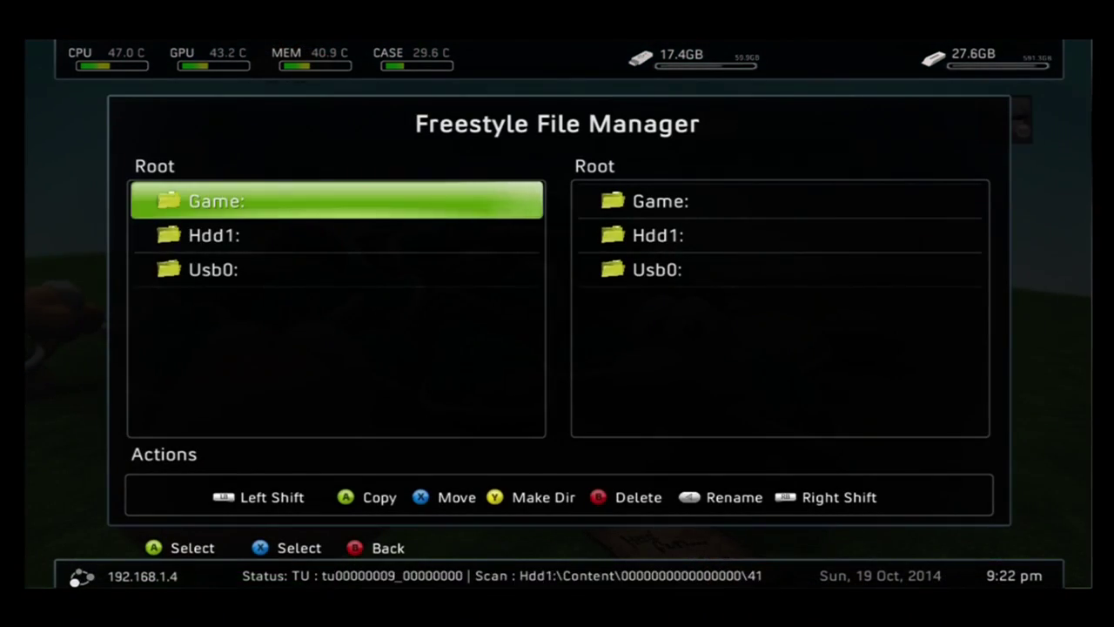
{"action": "key", "text": "Down"}
{"action": "key", "text": "Down"}
{"action": "key", "text": "Up"}
{"action": "key", "text": "Right"}
{"action": "key", "text": "Down"}
{"action": "key", "text": "Return"}
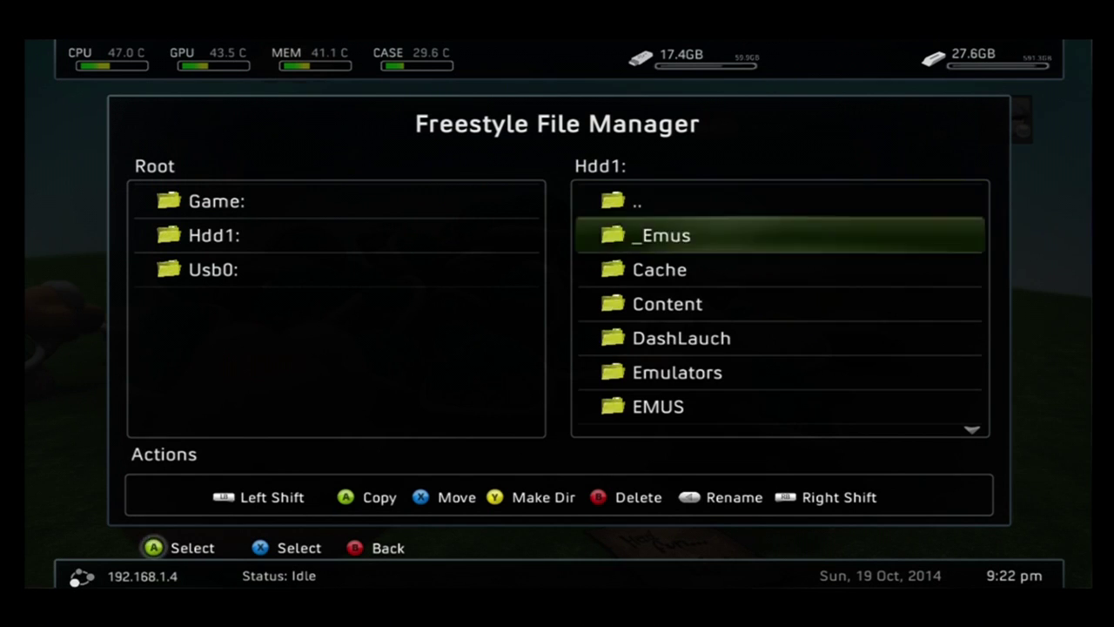
{"action": "key", "text": "Down"}
{"action": "key", "text": "Down"}
{"action": "key", "text": "Down"}
{"action": "key", "text": "Down"}
{"action": "key", "text": "Up"}
{"action": "key", "text": "Up"}
Step: Enter Hdd1:\Game and open The.Evil.Withi to check both trainer files
{"action": "key", "text": "Down"}
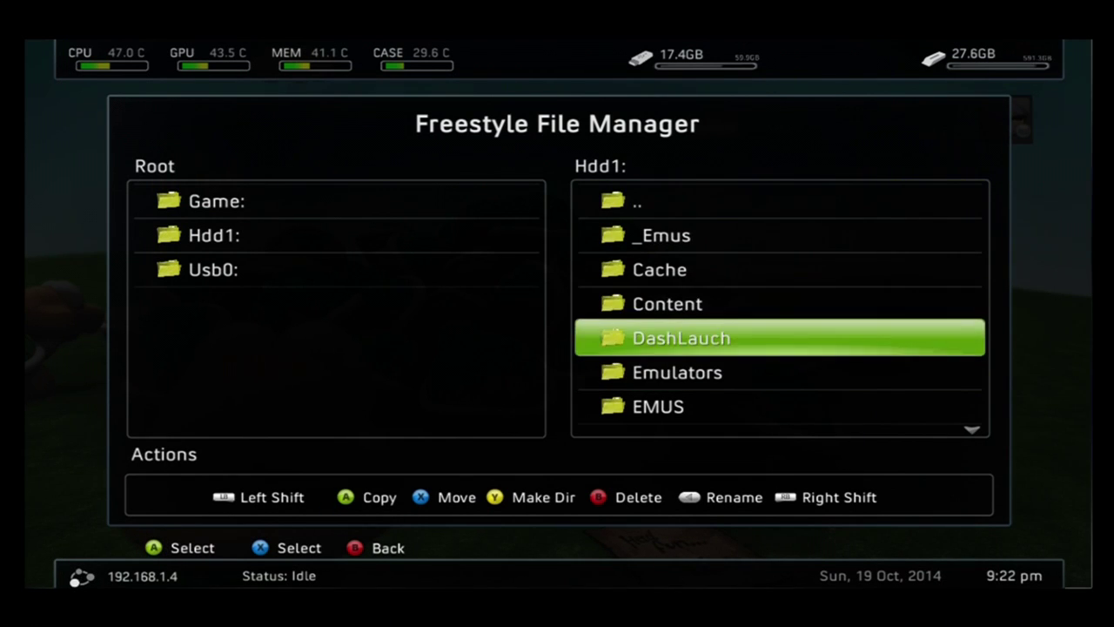
{"action": "key", "text": "Down"}
{"action": "key", "text": "Down"}
{"action": "key", "text": "Down"}
{"action": "key", "text": "Down"}
{"action": "key", "text": "Up"}
{"action": "key", "text": "Return"}
{"action": "key", "text": "Up"}
{"action": "key", "text": "Up"}
{"action": "key", "text": "Up"}
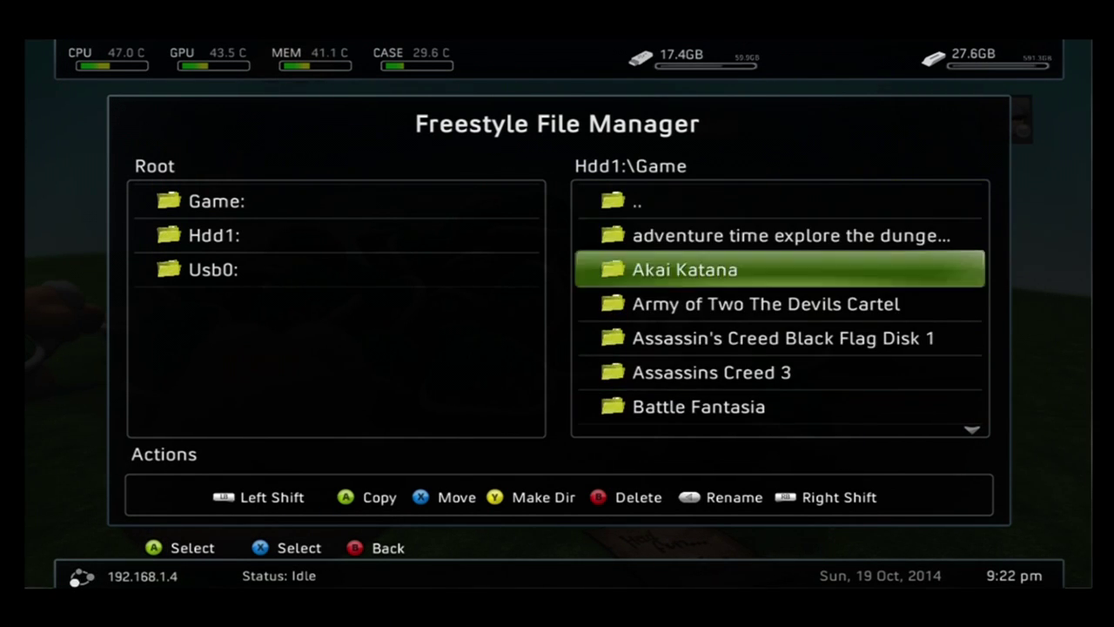
{"action": "key", "text": "Down"}
{"action": "key", "text": "Down"}
{"action": "key", "text": "Down"}
{"action": "key", "text": "Down"}
{"action": "key", "text": "Down"}
{"action": "key", "text": "Down"}
{"action": "key", "text": "Down"}
{"action": "key", "text": "Down"}
{"action": "key", "text": "Down"}
{"action": "key", "text": "Down"}
{"action": "key", "text": "Down"}
{"action": "key", "text": "Down"}
{"action": "key", "text": "Down"}
{"action": "key", "text": "Down"}
{"action": "key", "text": "Down"}
{"action": "key", "text": "Down"}
{"action": "key", "text": "Down"}
{"action": "key", "text": "Down"}
{"action": "key", "text": "Down"}
{"action": "key", "text": "Down"}
{"action": "key", "text": "Down"}
{"action": "key", "text": "Down"}
{"action": "key", "text": "Down"}
{"action": "key", "text": "Down"}
{"action": "key", "text": "Down"}
{"action": "key", "text": "Down"}
{"action": "key", "text": "Down"}
{"action": "key", "text": "Down"}
{"action": "key", "text": "Down"}
{"action": "key", "text": "Down"}
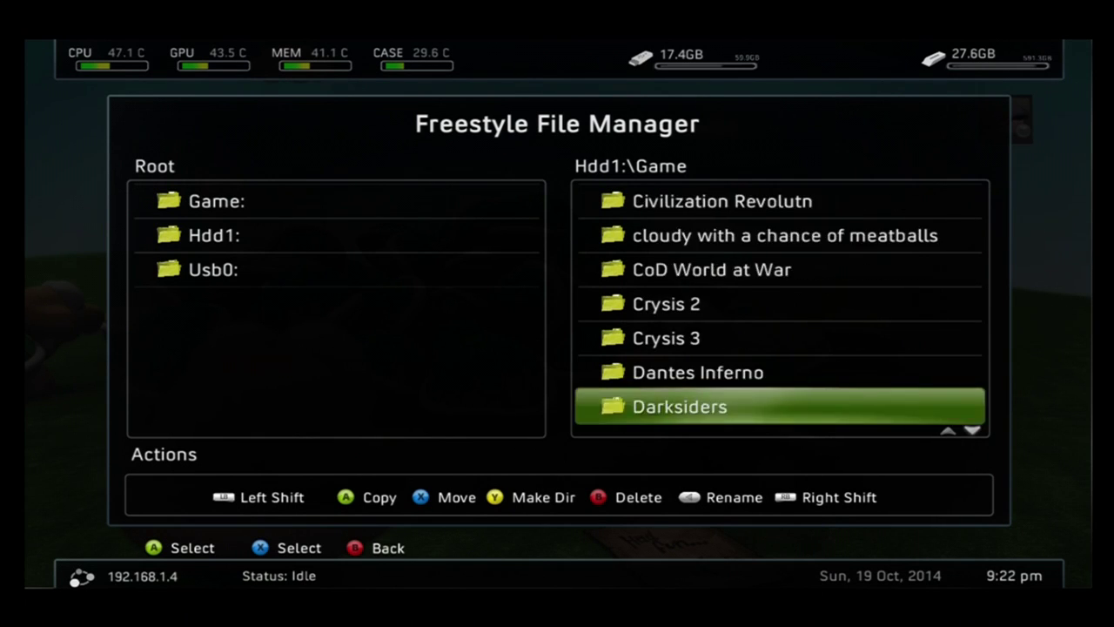
{"action": "key", "text": "Down"}
{"action": "key", "text": "Down"}
{"action": "key", "text": "Down"}
{"action": "key", "text": "Down"}
{"action": "key", "text": "Down"}
{"action": "key", "text": "Down"}
{"action": "key", "text": "Down"}
{"action": "key", "text": "Down"}
{"action": "key", "text": "Down"}
{"action": "key", "text": "Down"}
{"action": "key", "text": "Down"}
{"action": "key", "text": "Down"}
{"action": "key", "text": "Down"}
{"action": "key", "text": "Down"}
{"action": "key", "text": "Down"}
{"action": "key", "text": "Down"}
{"action": "key", "text": "Down"}
{"action": "key", "text": "Down"}
{"action": "key", "text": "Down"}
{"action": "key", "text": "Down"}
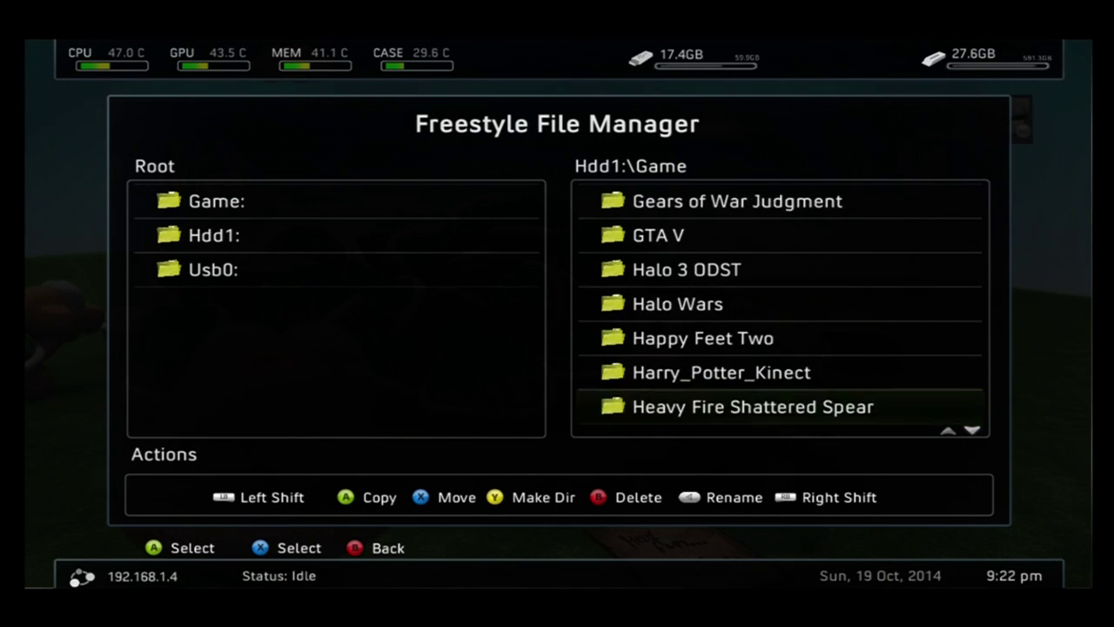
{"action": "key", "text": "Down"}
{"action": "key", "text": "Down"}
{"action": "key", "text": "Down"}
{"action": "key", "text": "Down"}
{"action": "key", "text": "Down"}
{"action": "key", "text": "Down"}
{"action": "key", "text": "Down"}
{"action": "key", "text": "Down"}
{"action": "key", "text": "Down"}
{"action": "key", "text": "Down"}
{"action": "key", "text": "Down"}
{"action": "key", "text": "Down"}
{"action": "key", "text": "Down"}
{"action": "key", "text": "Down"}
{"action": "key", "text": "Down"}
{"action": "key", "text": "Down"}
{"action": "key", "text": "Down"}
{"action": "key", "text": "Down"}
{"action": "key", "text": "Down"}
{"action": "key", "text": "Down"}
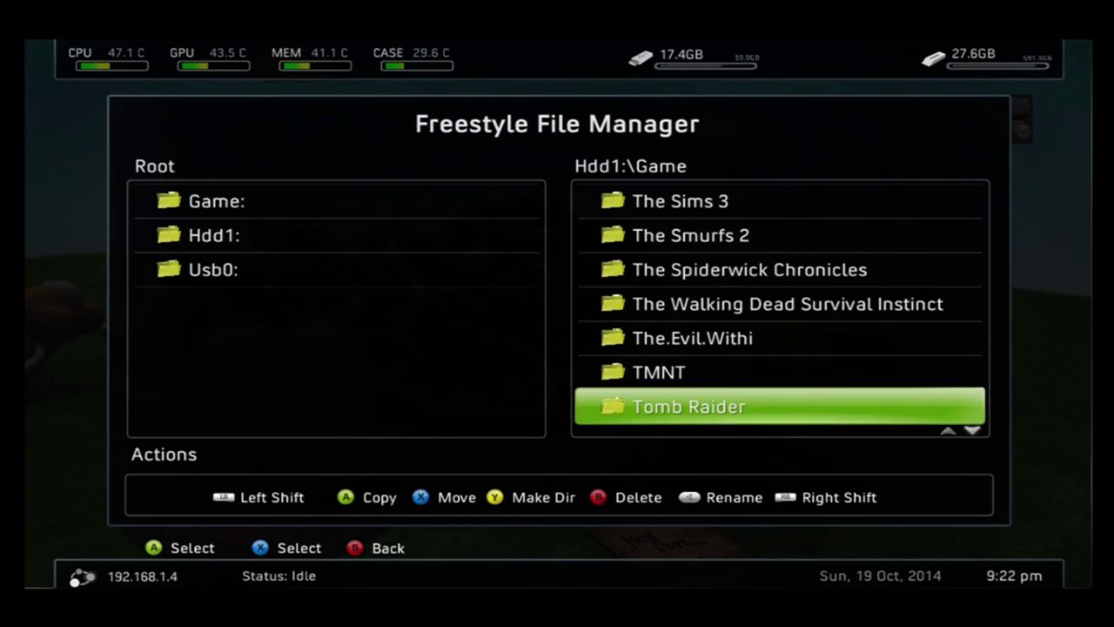
{"action": "key", "text": "Up"}
{"action": "key", "text": "Up"}
{"action": "key", "text": "Up"}
{"action": "key", "text": "Up"}
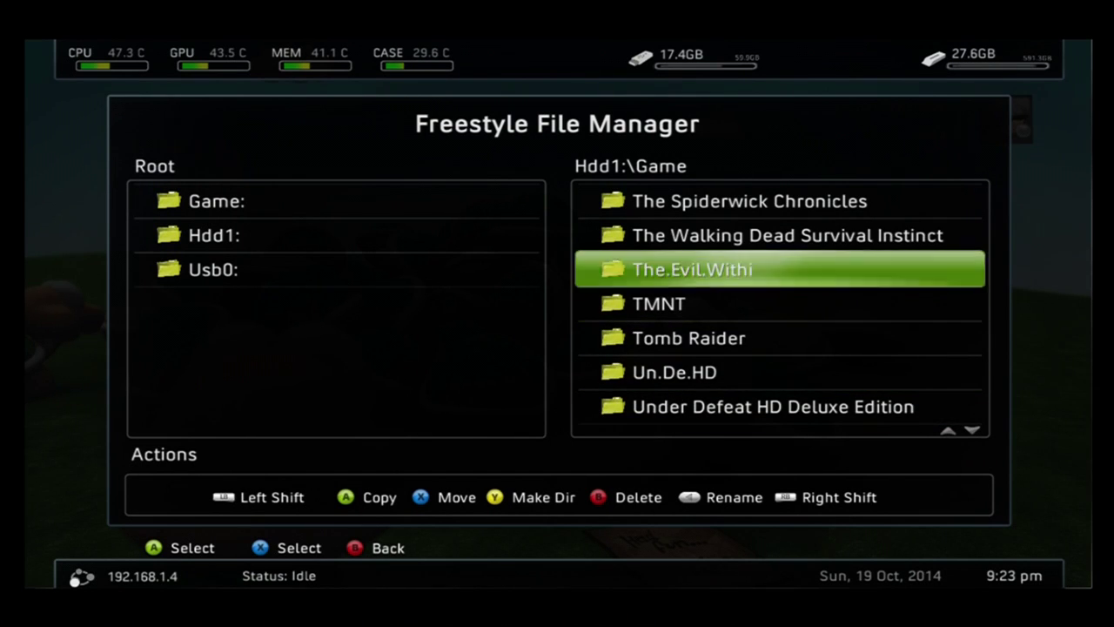
{"action": "key", "text": "Return"}
{"action": "key", "text": "Down"}
{"action": "key", "text": "Down"}
{"action": "key", "text": "Down"}
{"action": "key", "text": "Down"}
{"action": "key", "text": "Down"}
{"action": "key", "text": "Down"}
{"action": "key", "text": "Down"}
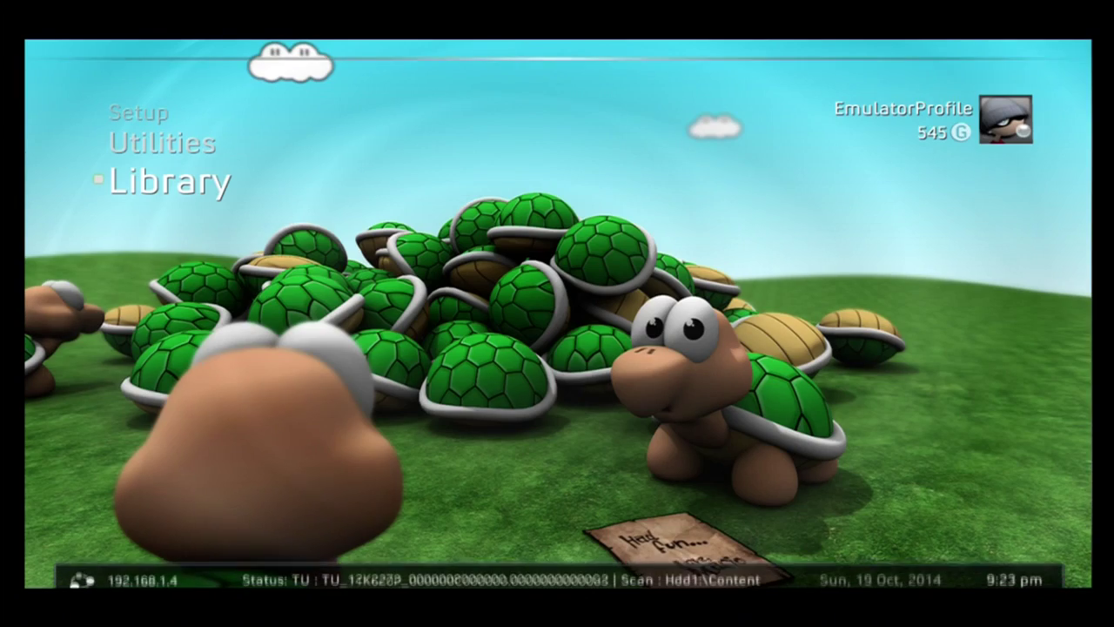
Step: Move right on the Library carousel to the Xbox 360 Games tile (3 of 7)
{"action": "key", "text": "Right"}
{"action": "key", "text": "Right"}
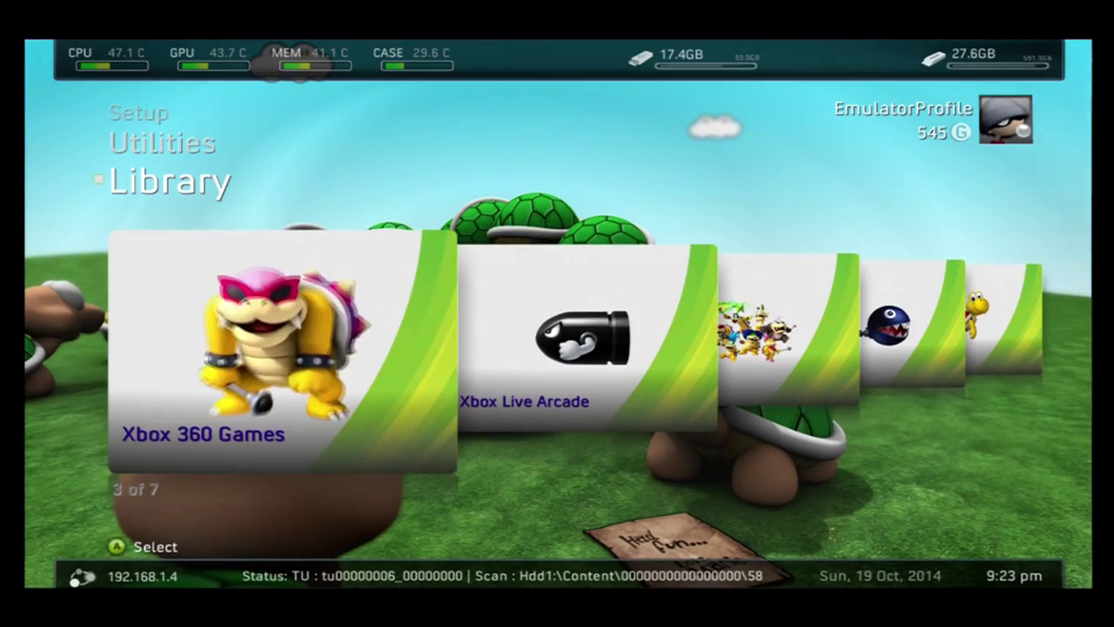
Step: Open the Xbox 360 Games collection and The Evil Within's details page
{"action": "key", "text": "Return"}
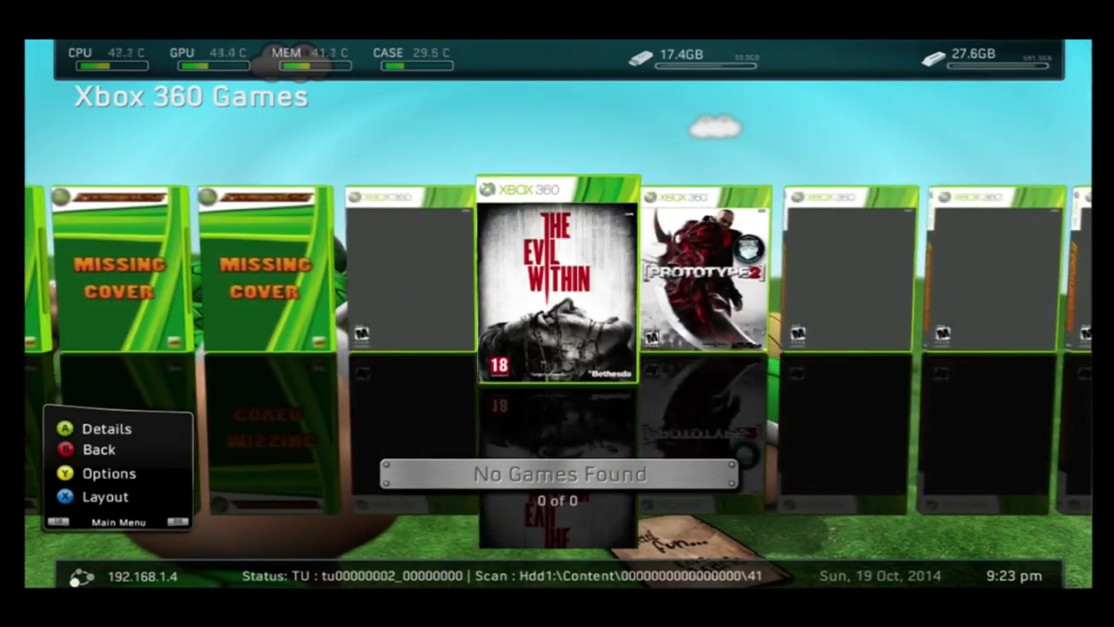
{"action": "key", "text": "Return"}
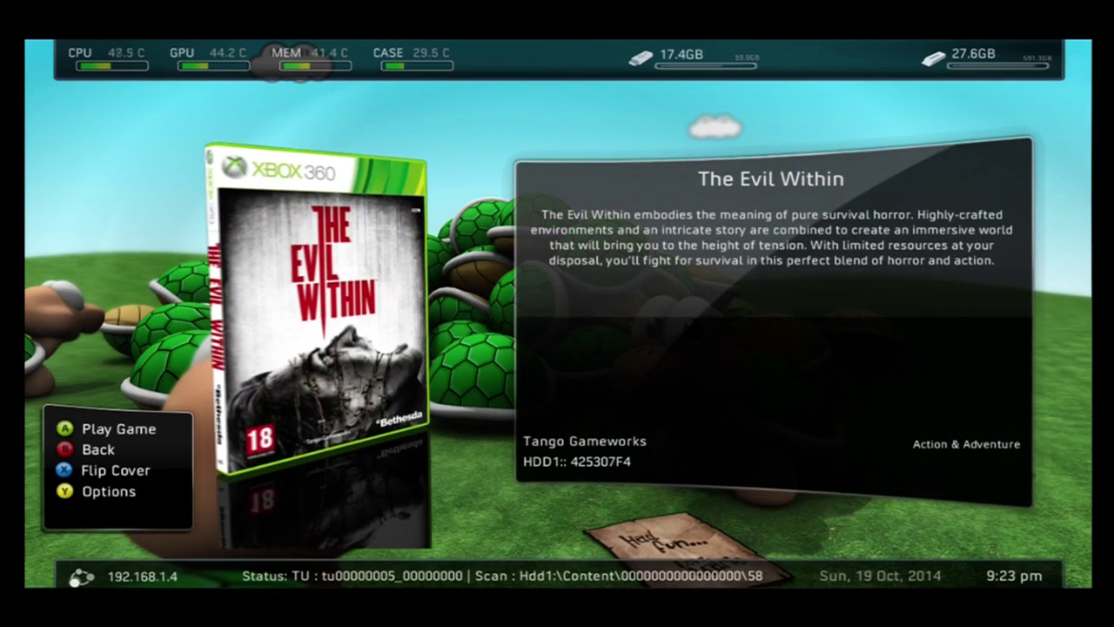